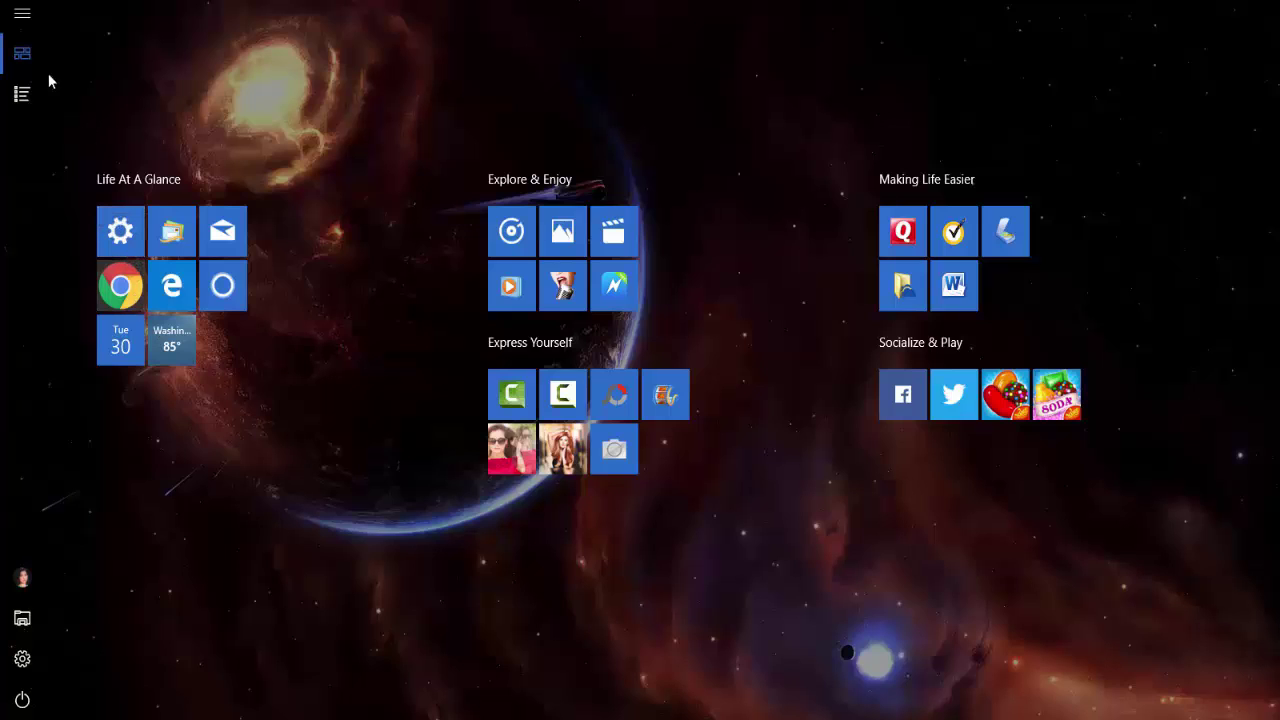
Open the Control Panel from the list of all apps and display the devices and printers
left_click(25, 105)
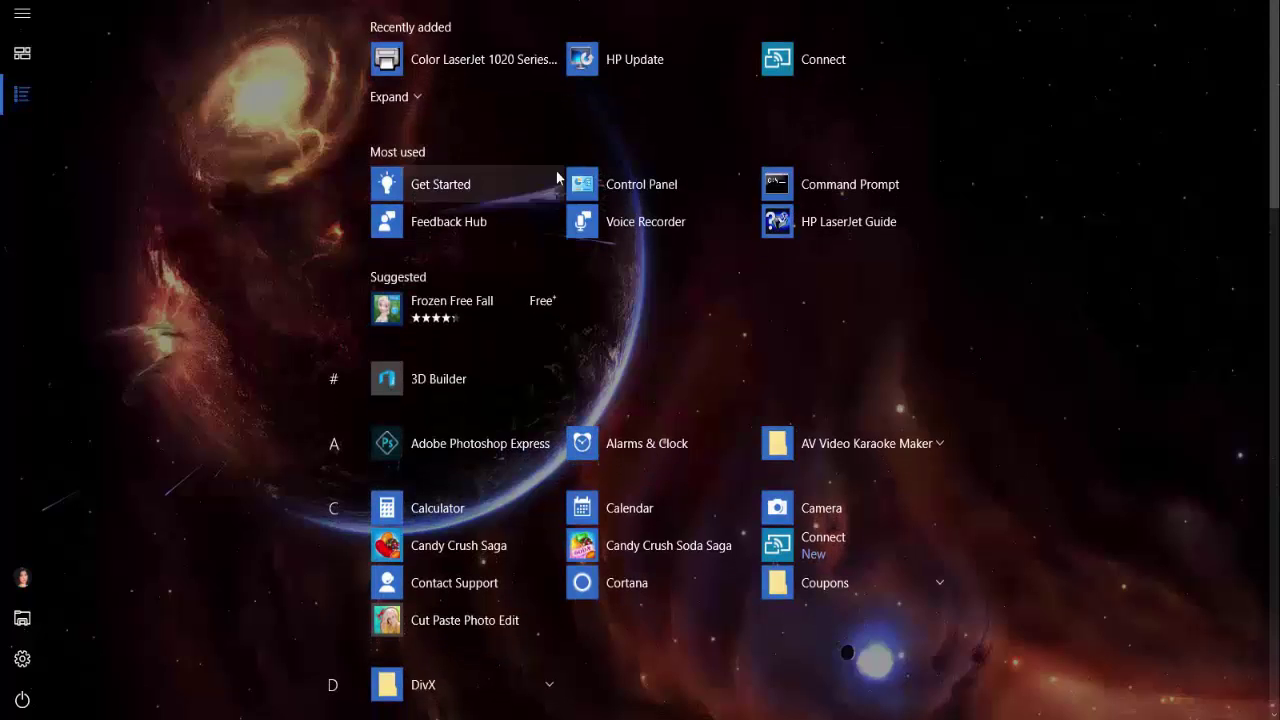
left_click(634, 178)
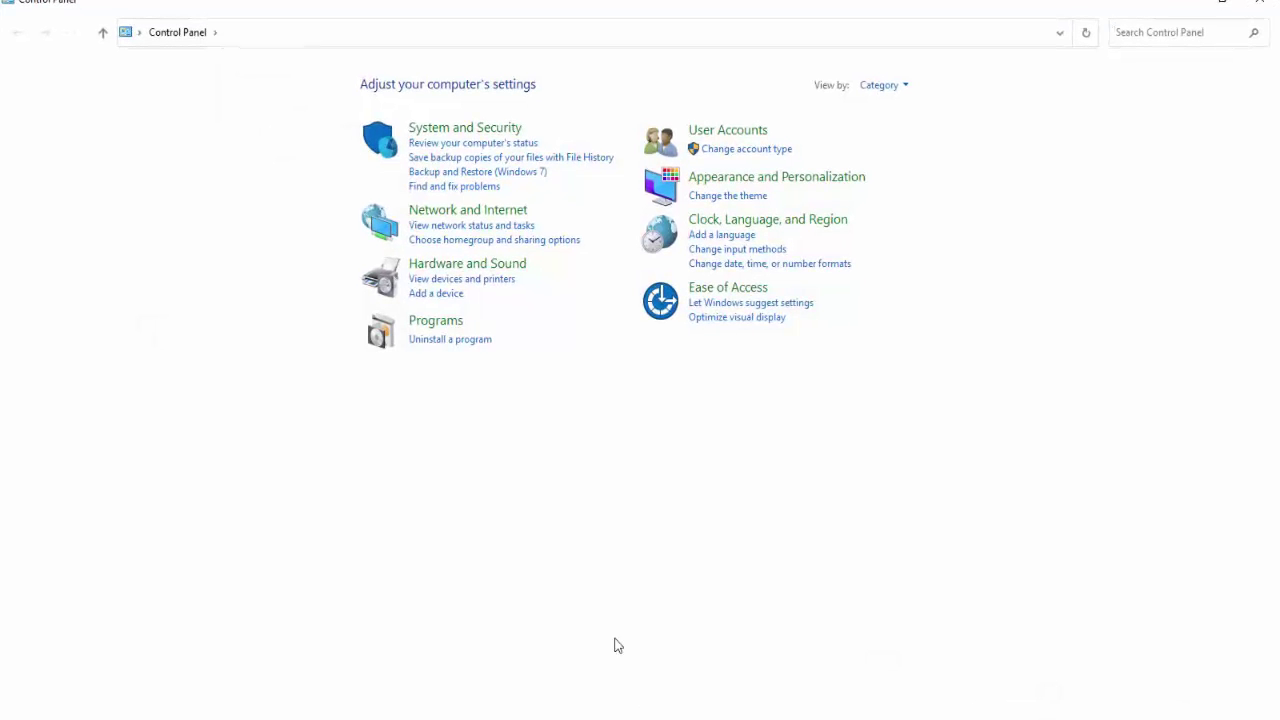
left_click(461, 283)
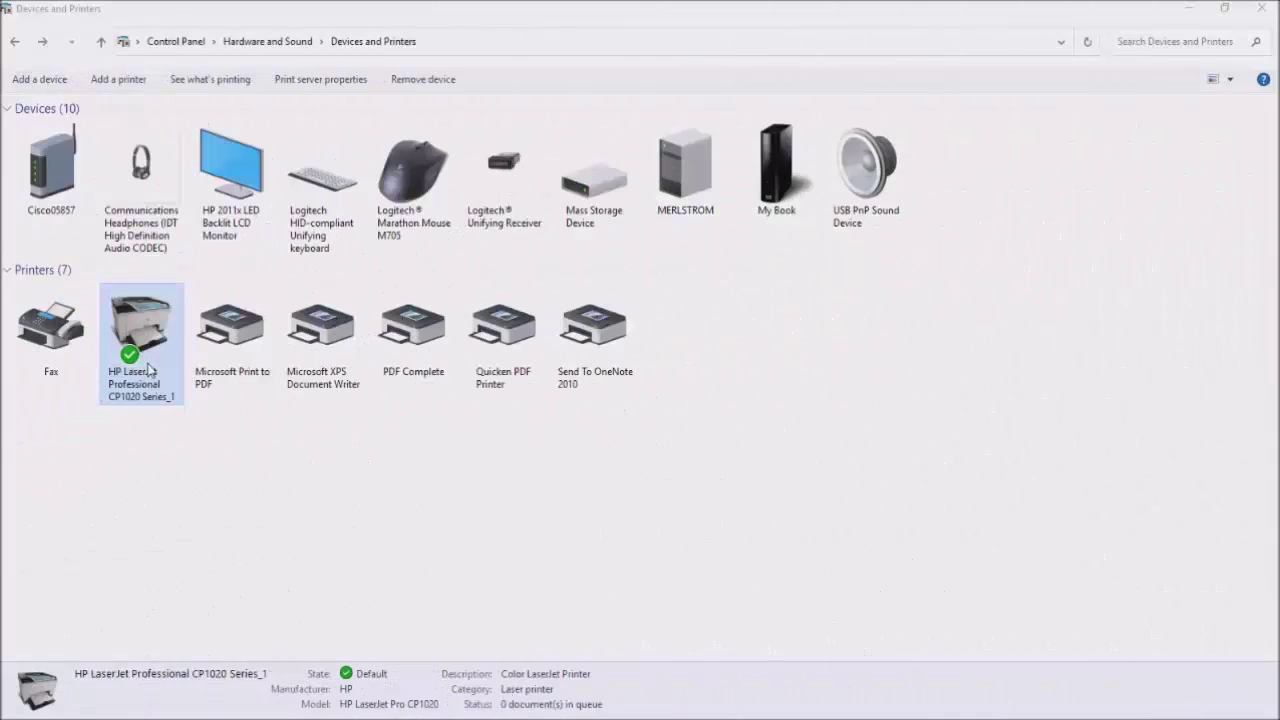
Print a test page from the HP LaserJet Professional CP1020 Series_1 printer's properties, then show its print queue
right_click(147, 366)
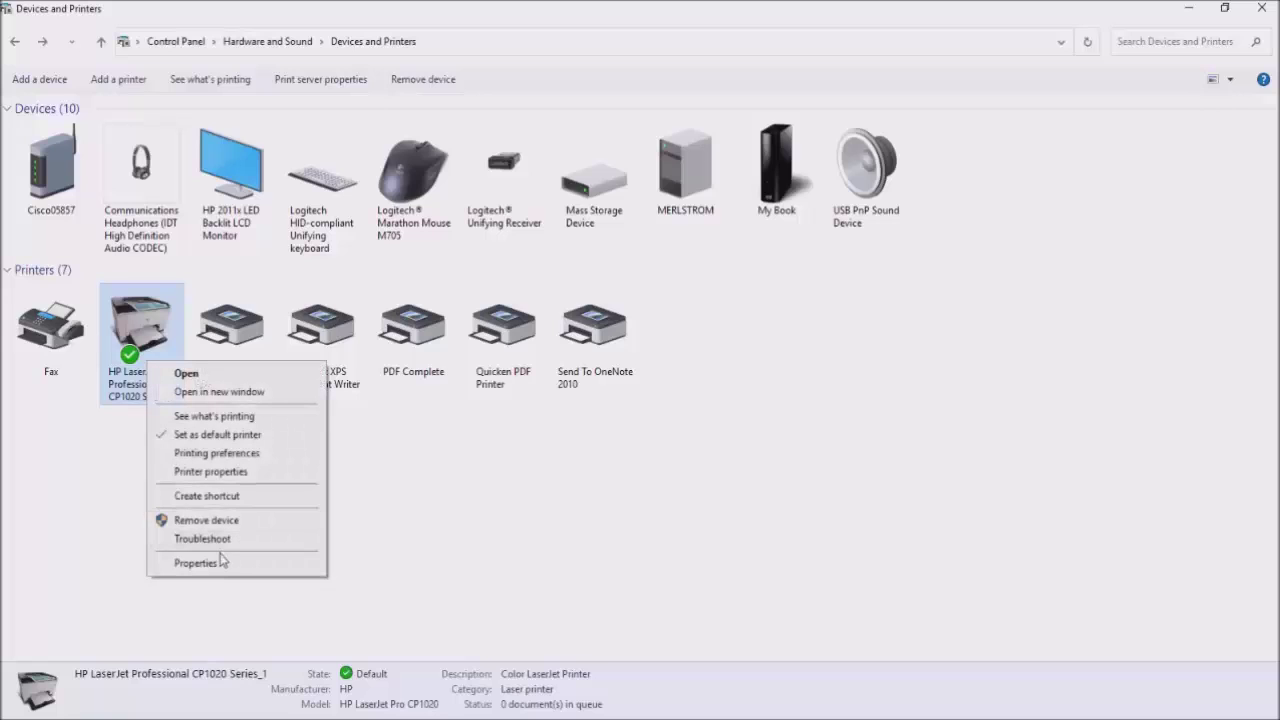
left_click(211, 472)
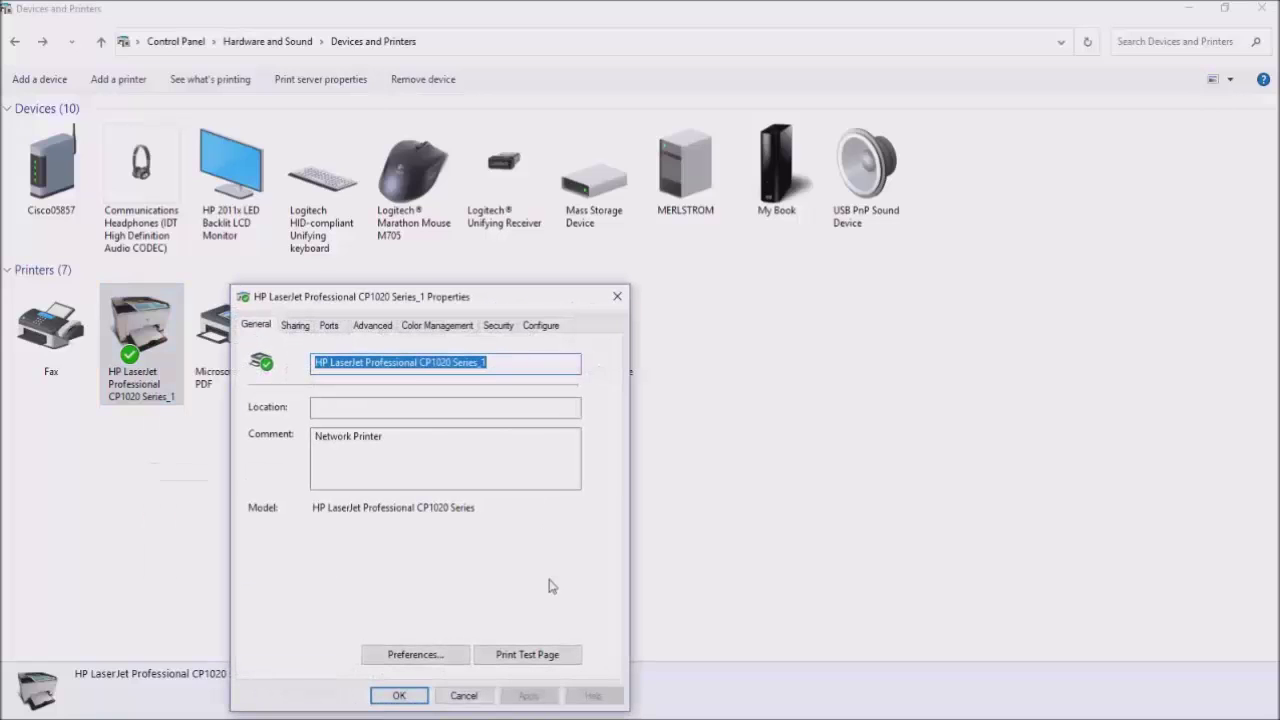
left_click(530, 660)
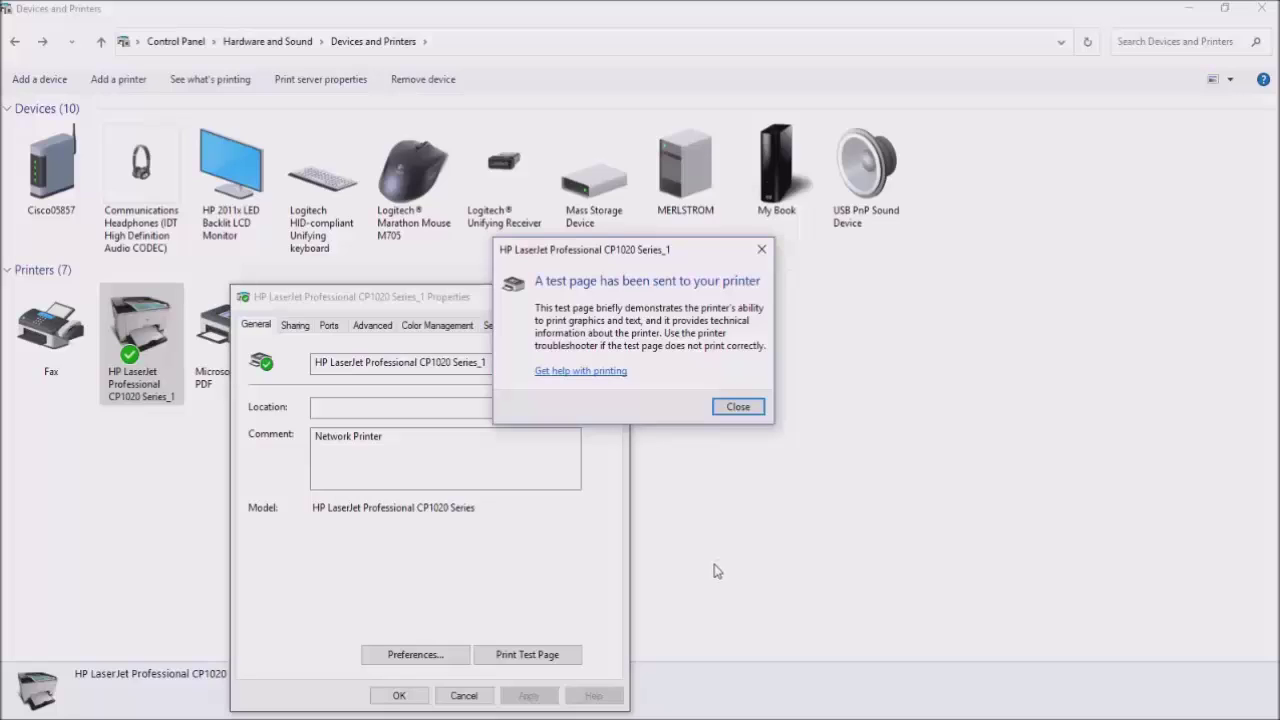
left_click(740, 408)
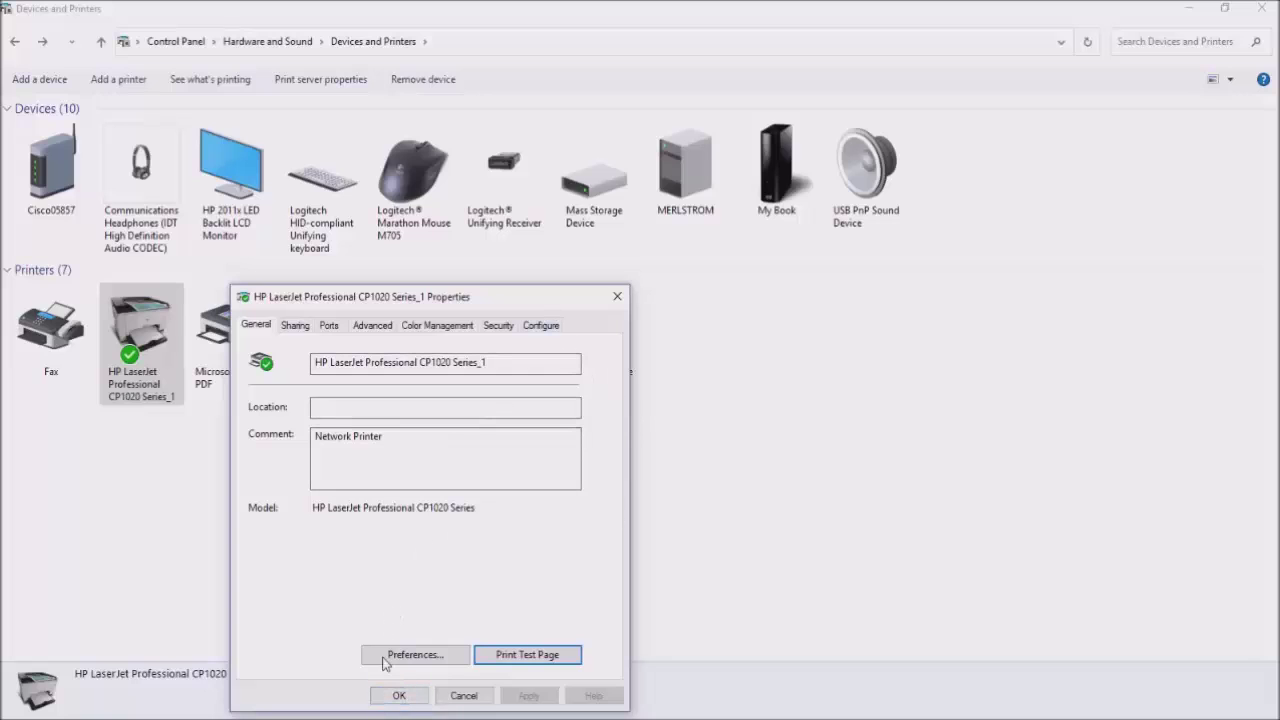
left_click(399, 695)
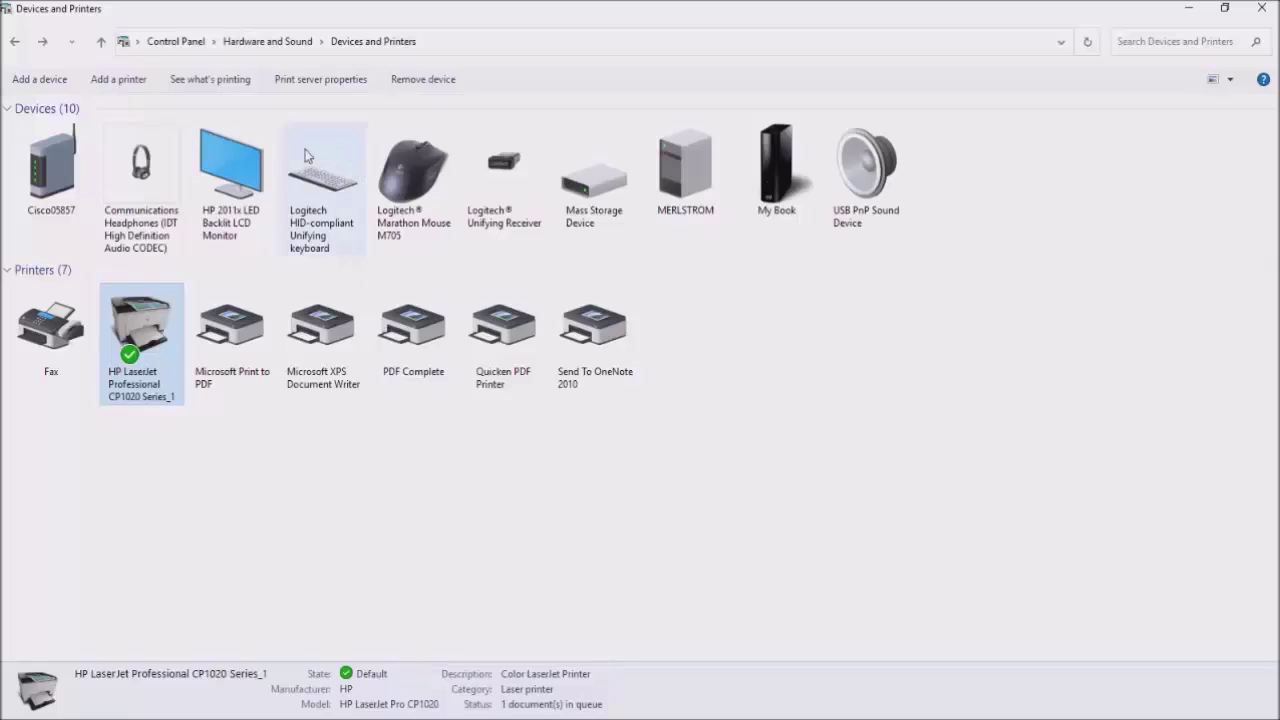
left_click(199, 82)
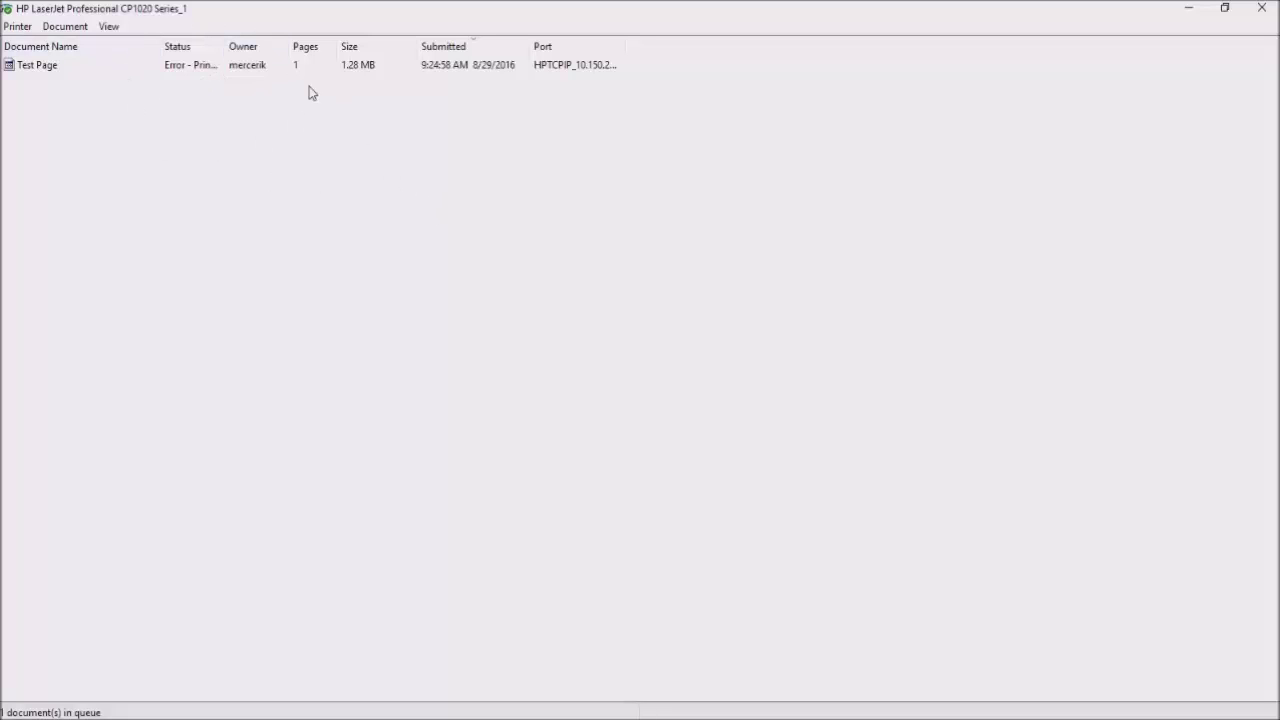
right_click(251, 77)
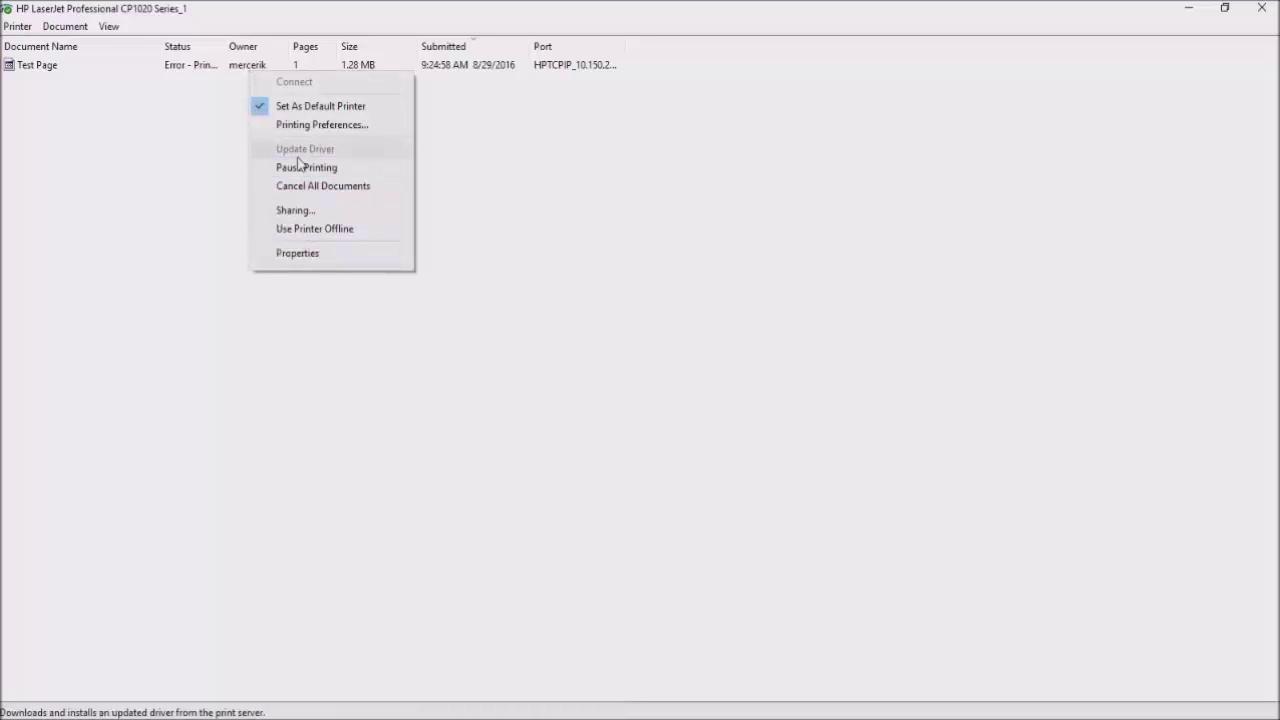
left_click(170, 178)
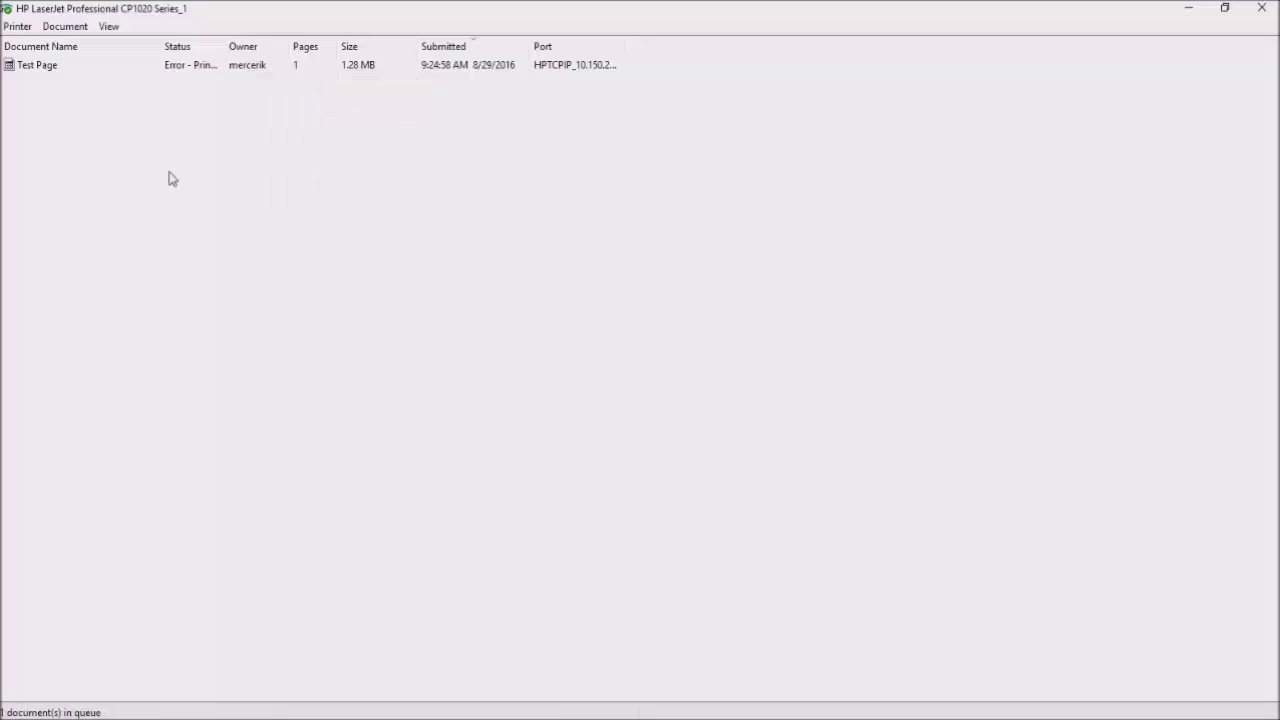
right_click(193, 75)
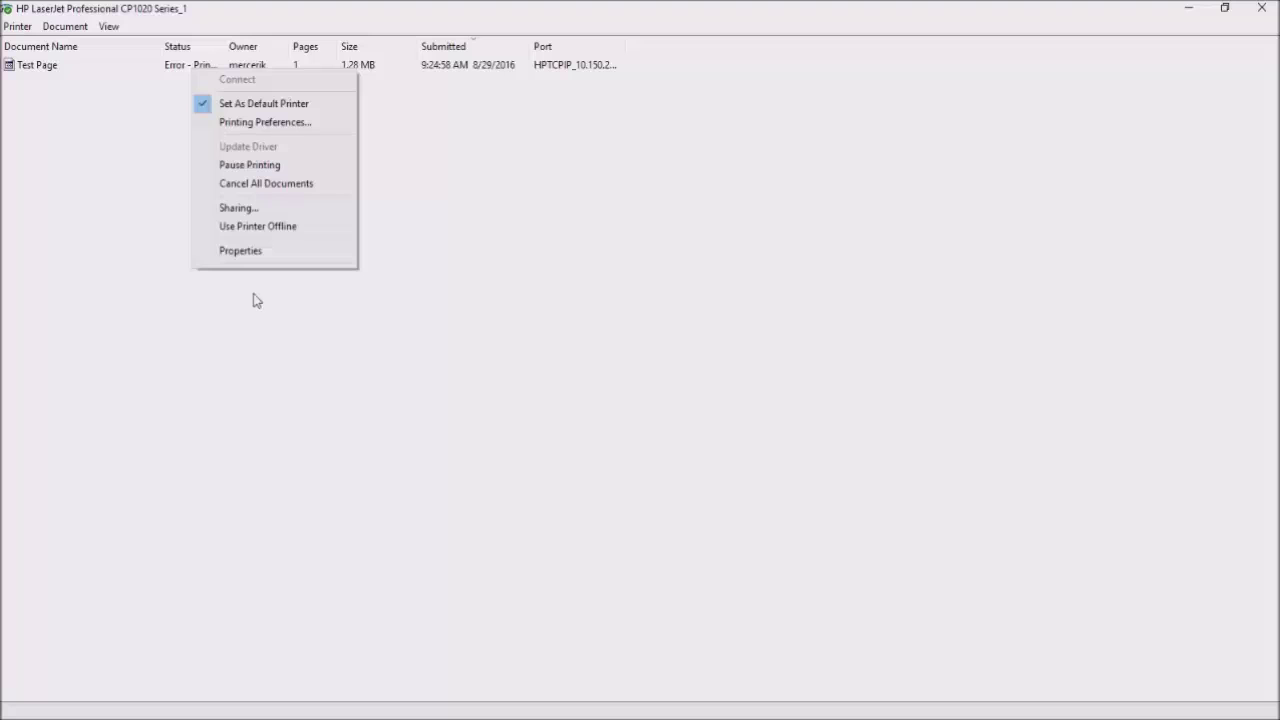
left_click(322, 342)
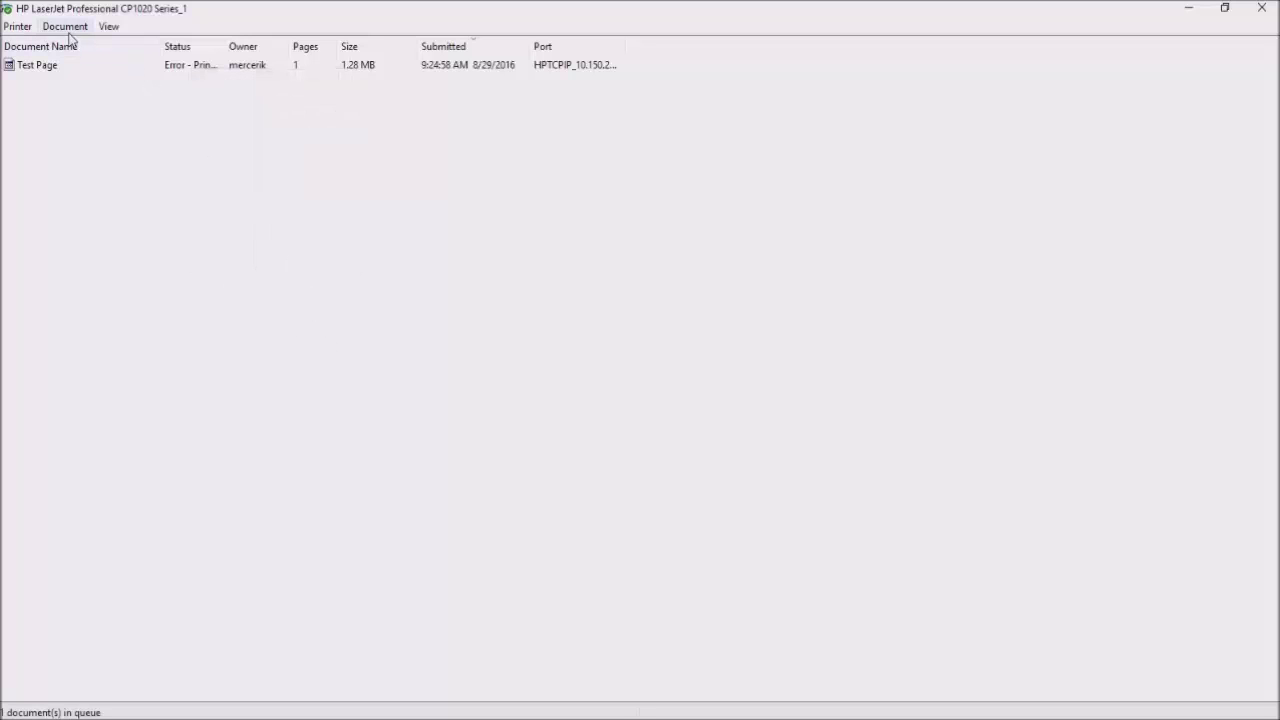
Cancel all documents in the HP LaserJet Professional CP1020 Series_1 queue and close the queue window
right_click(187, 74)
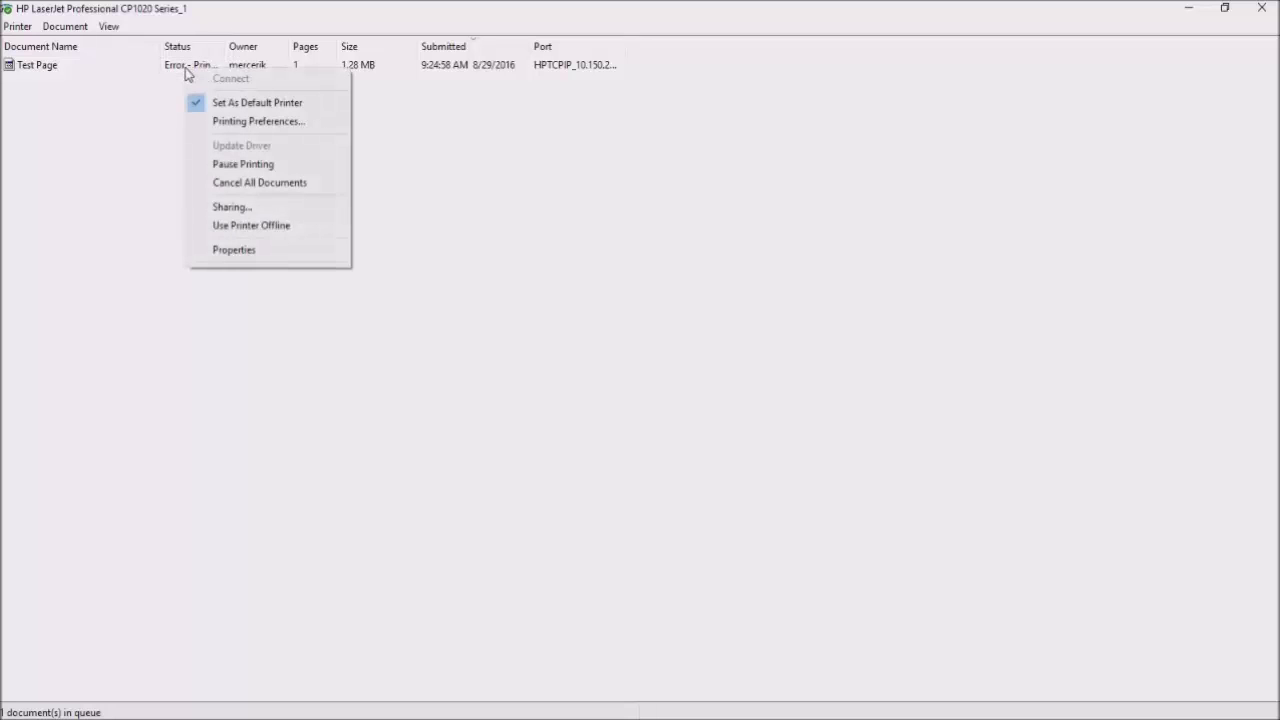
left_click(240, 183)
left_click(665, 384)
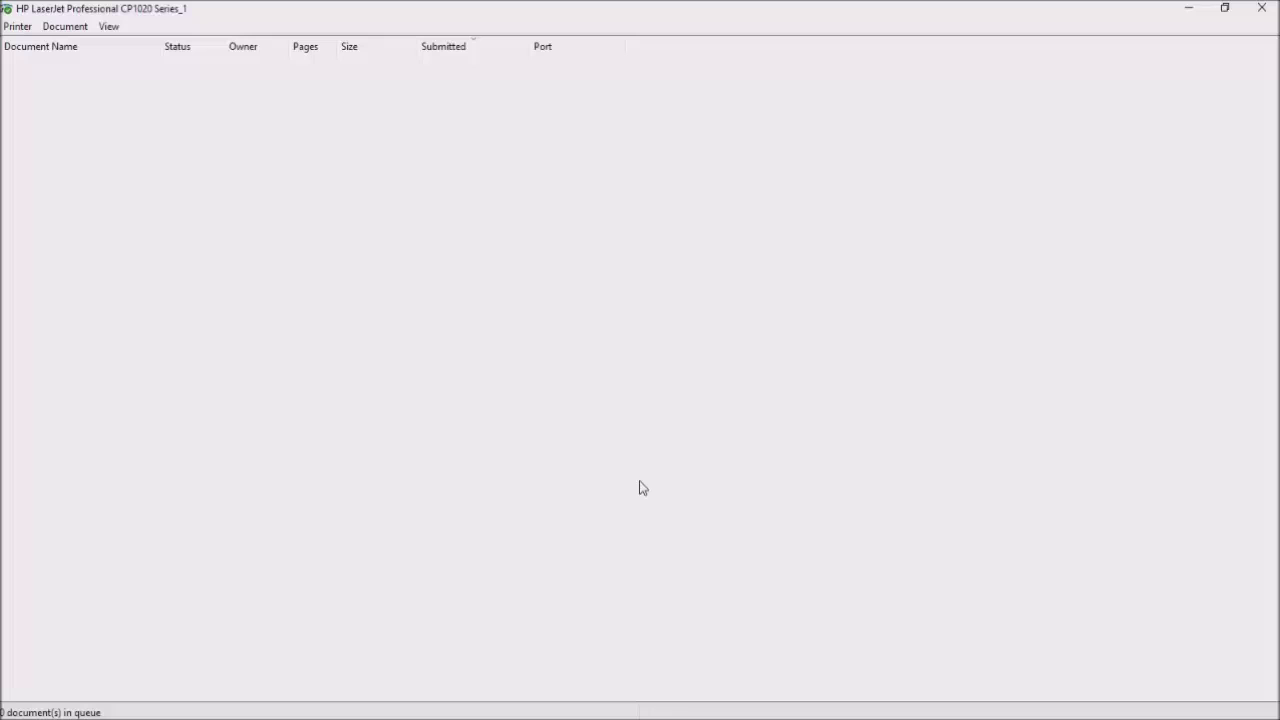
left_click(1260, 9)
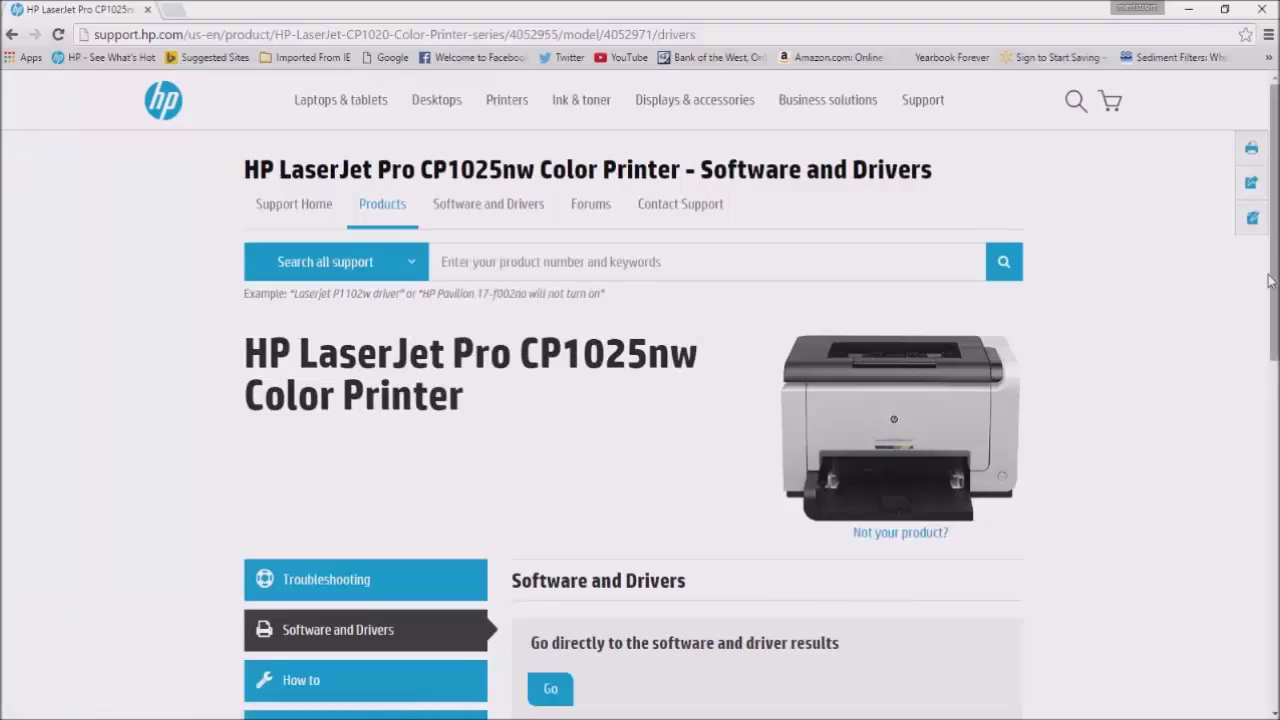
Download the HP LaserJet Pro CP1025 Full Feature Software and Driver from HP support using HP Download and Install Assistant
left_click_drag(1275, 287, 1275, 424)
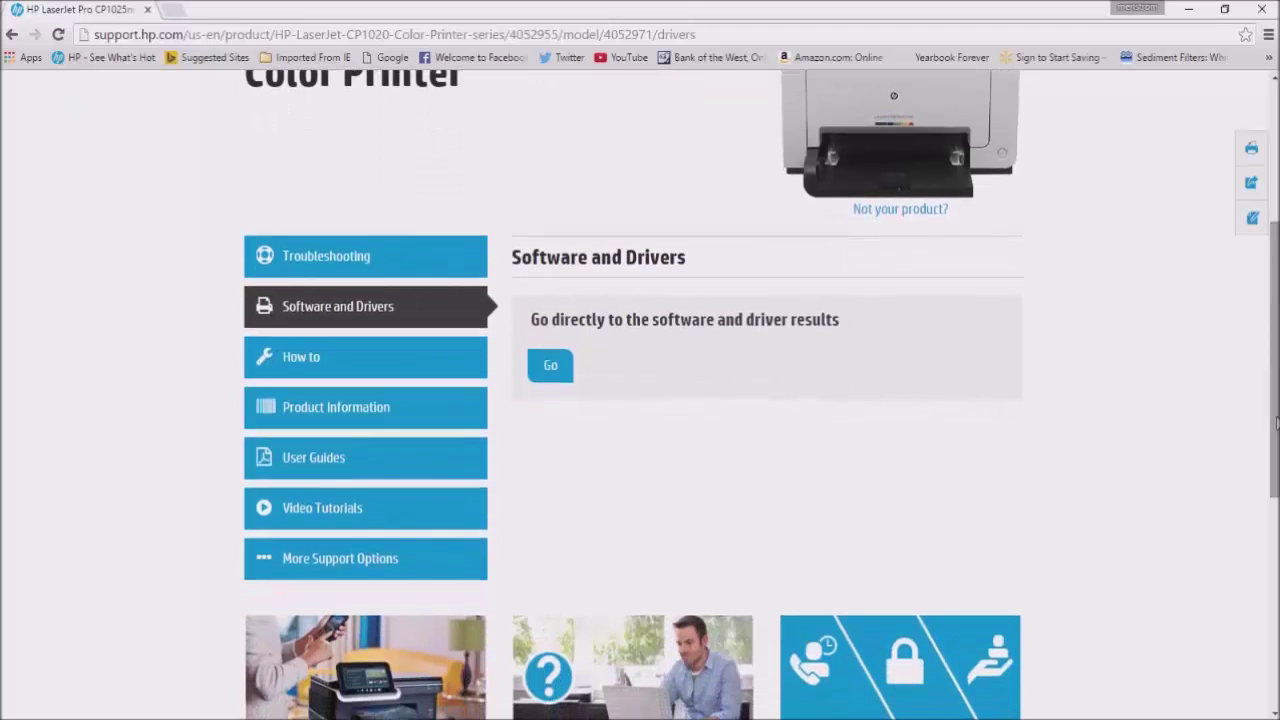
left_click(562, 367)
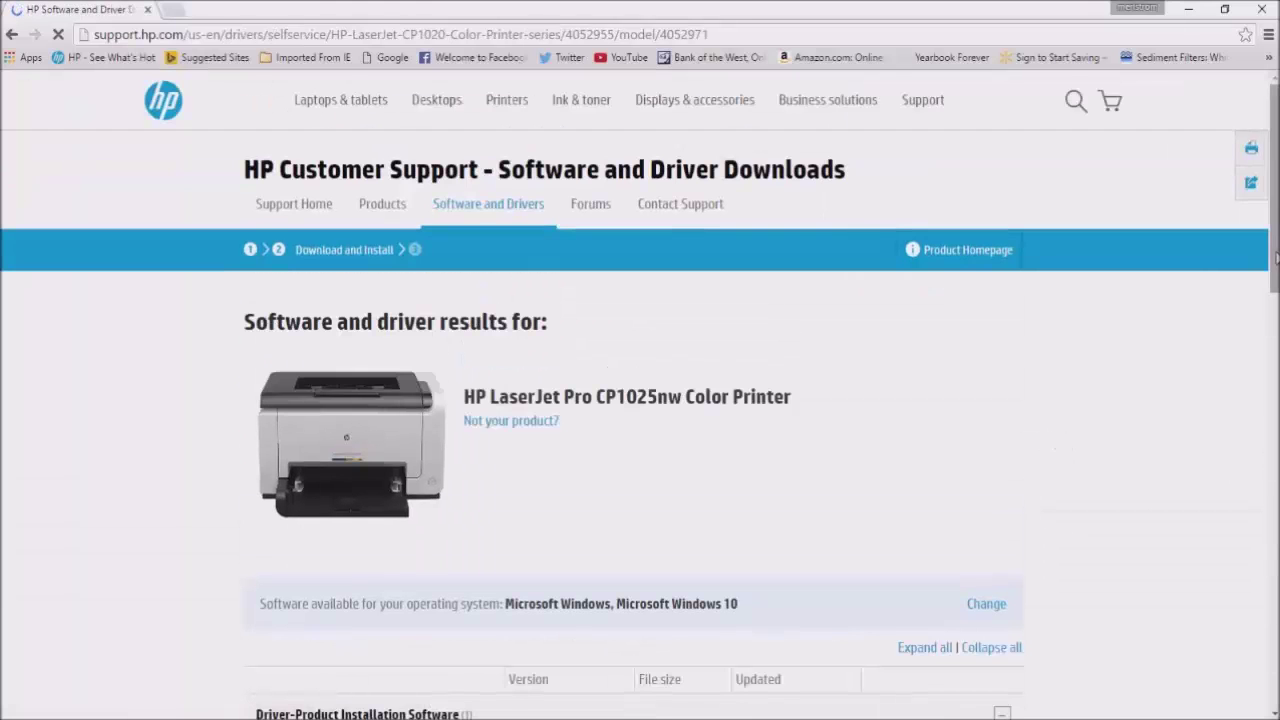
scroll(1277, 540, "down", 3)
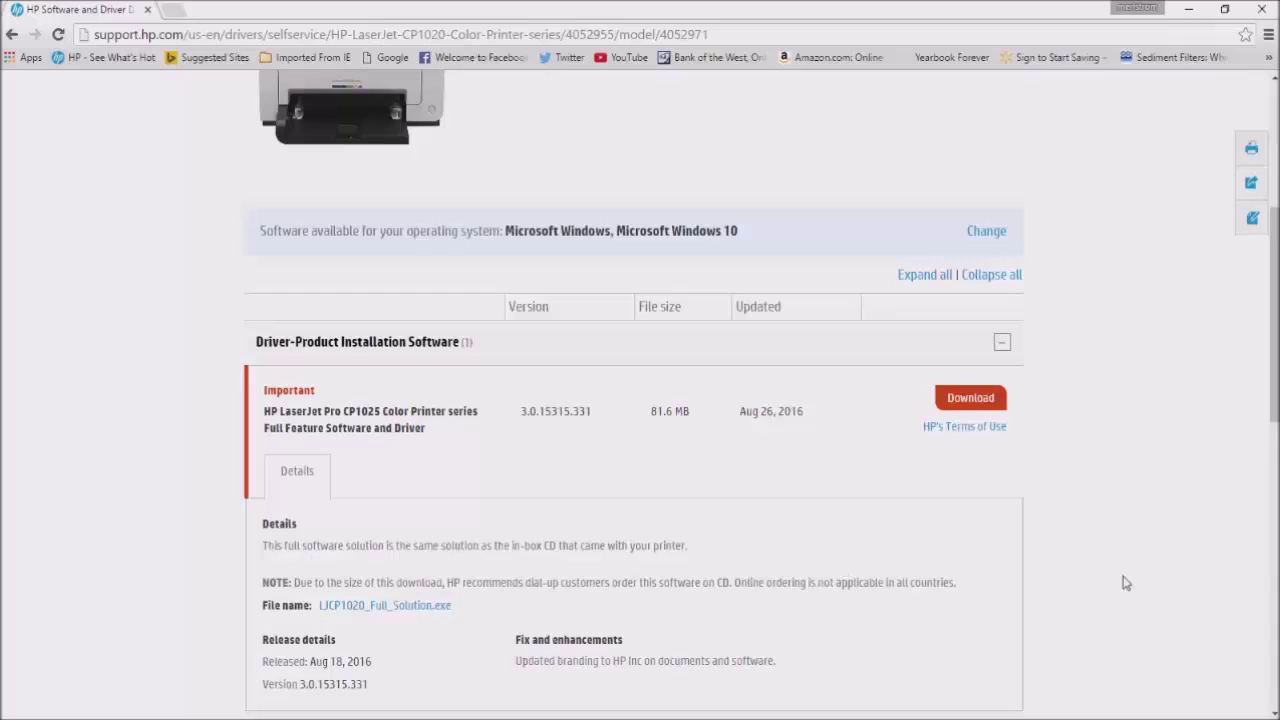
left_click(970, 398)
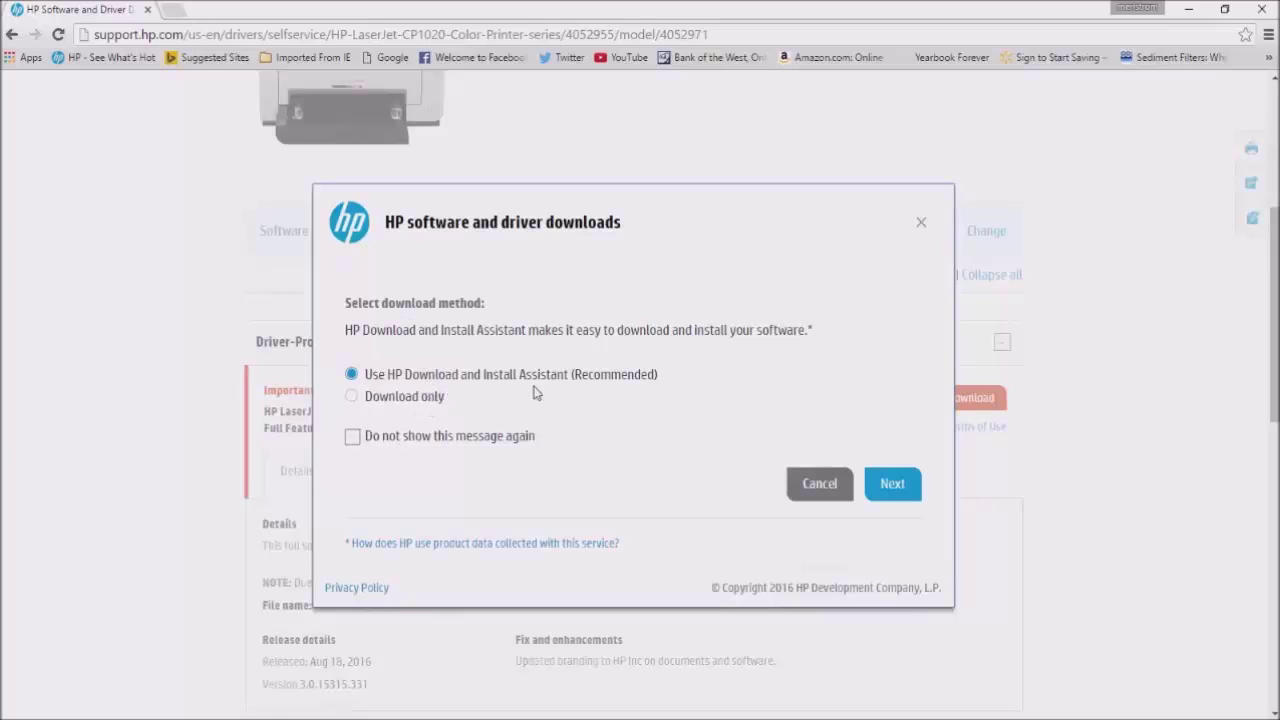
left_click(892, 484)
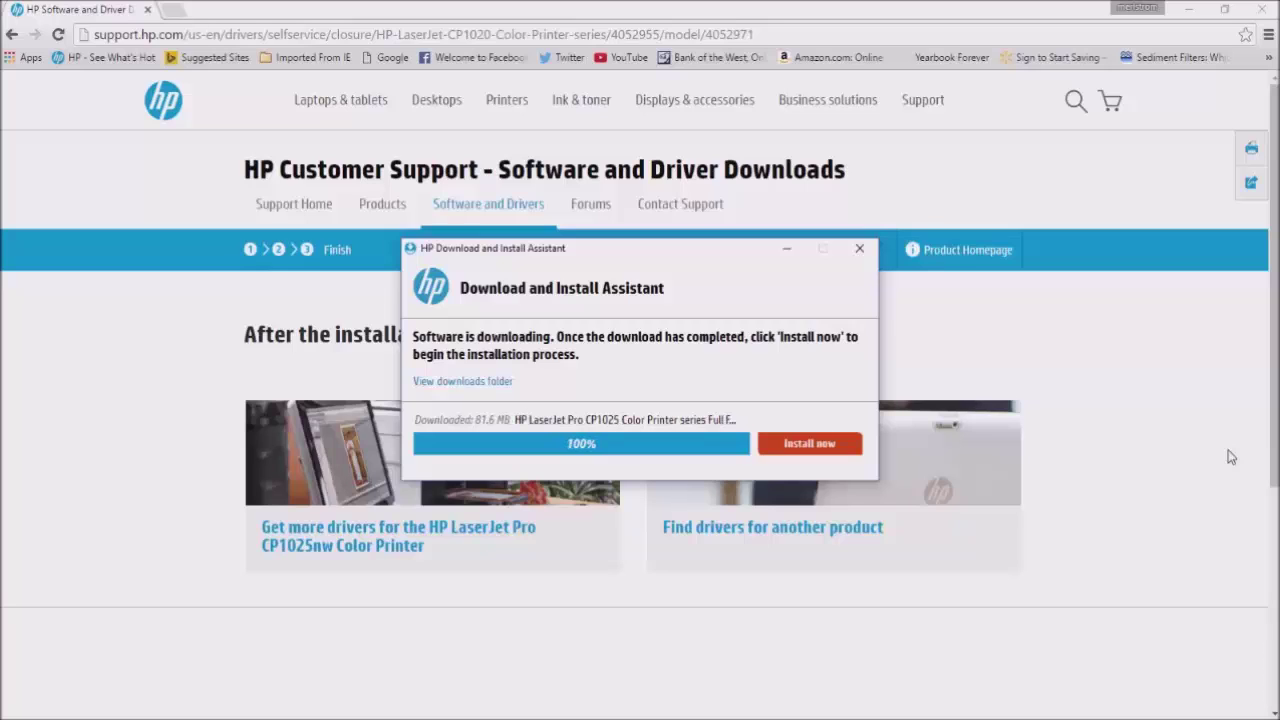
Try to install the downloaded printer software through HP Download and Install Assistant, including one reinstall attempt
left_click(808, 444)
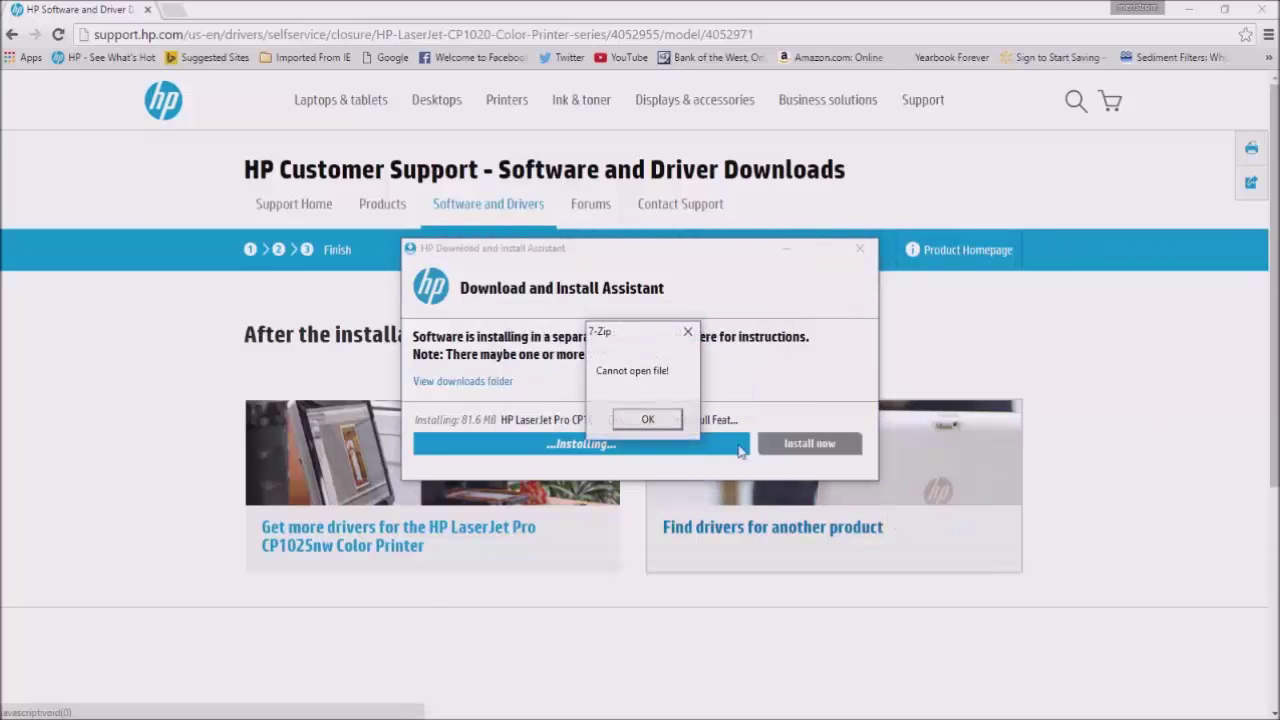
left_click(662, 419)
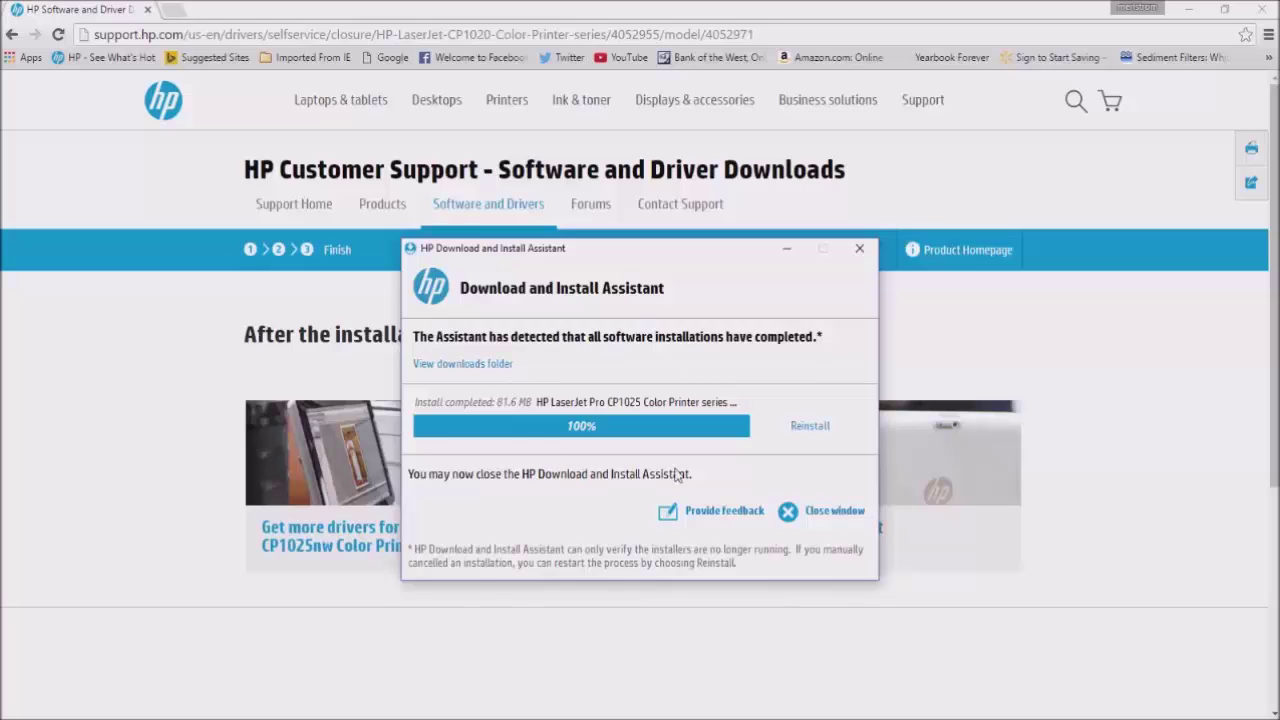
left_click(812, 428)
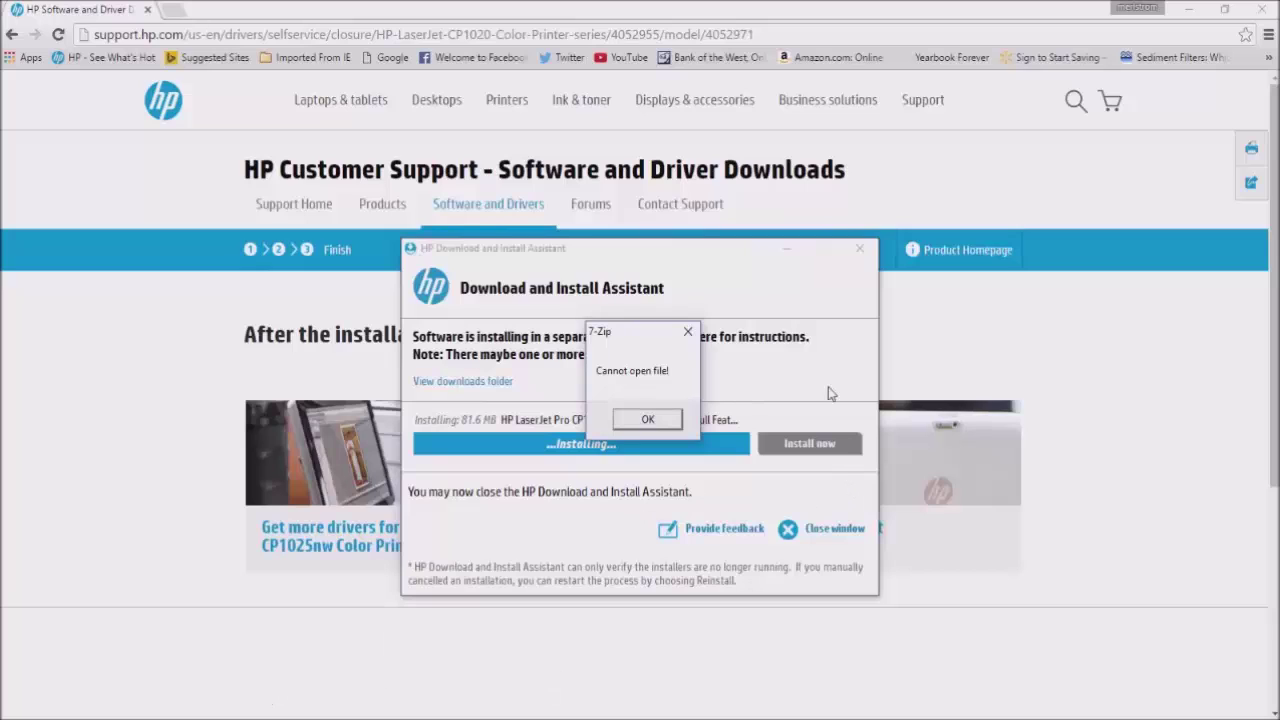
key("Return")
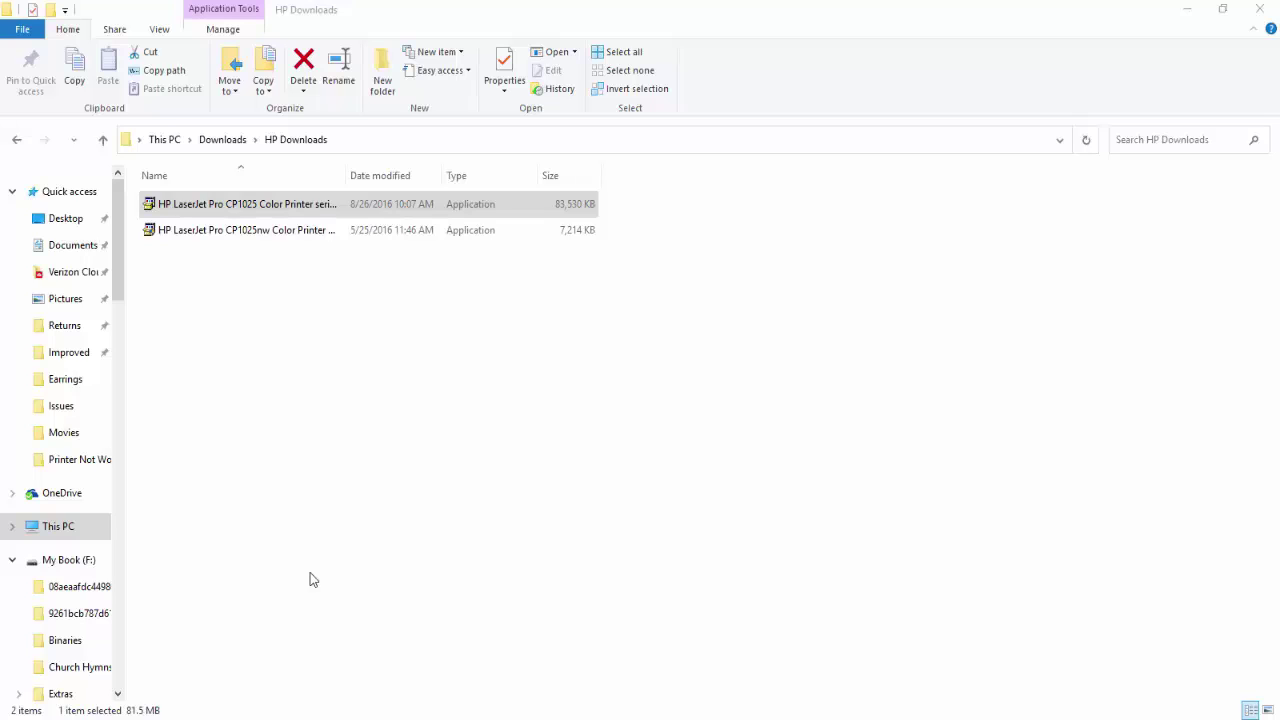
Run the CP1025 installer from the HP Downloads folder, accept the installation agreements and install with the direct USB connection
right_click(305, 205)
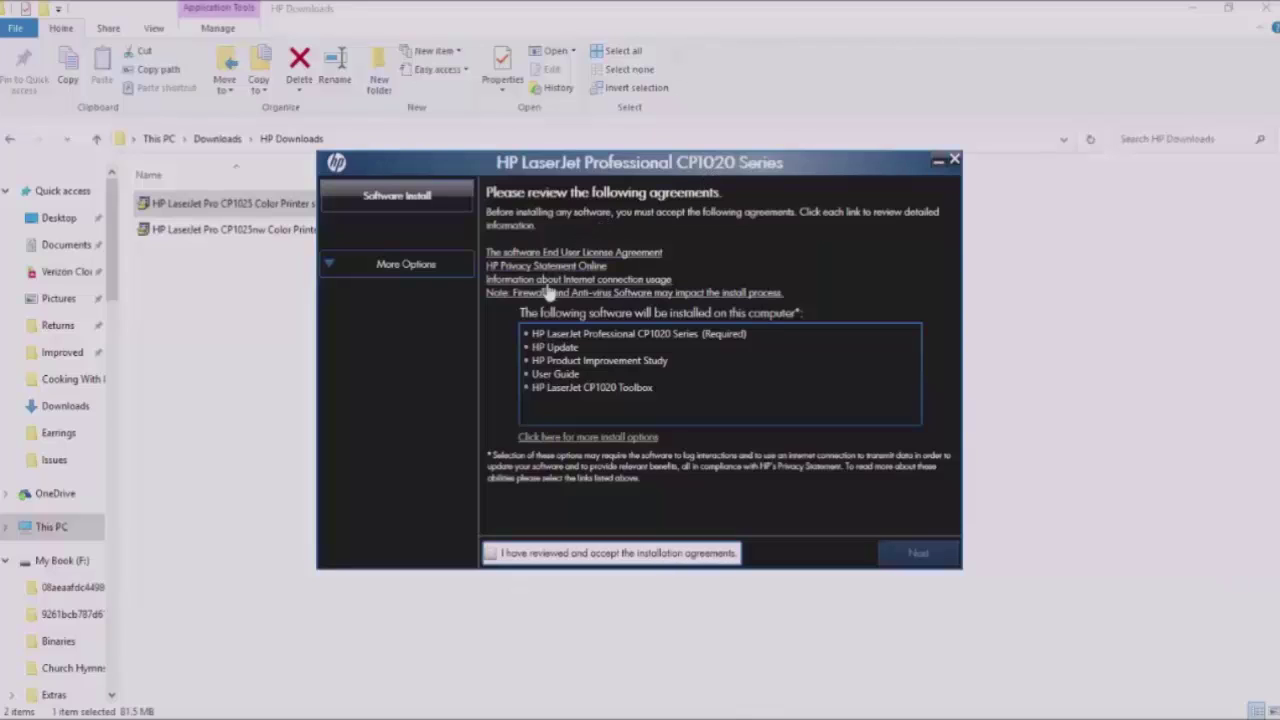
left_click(488, 558)
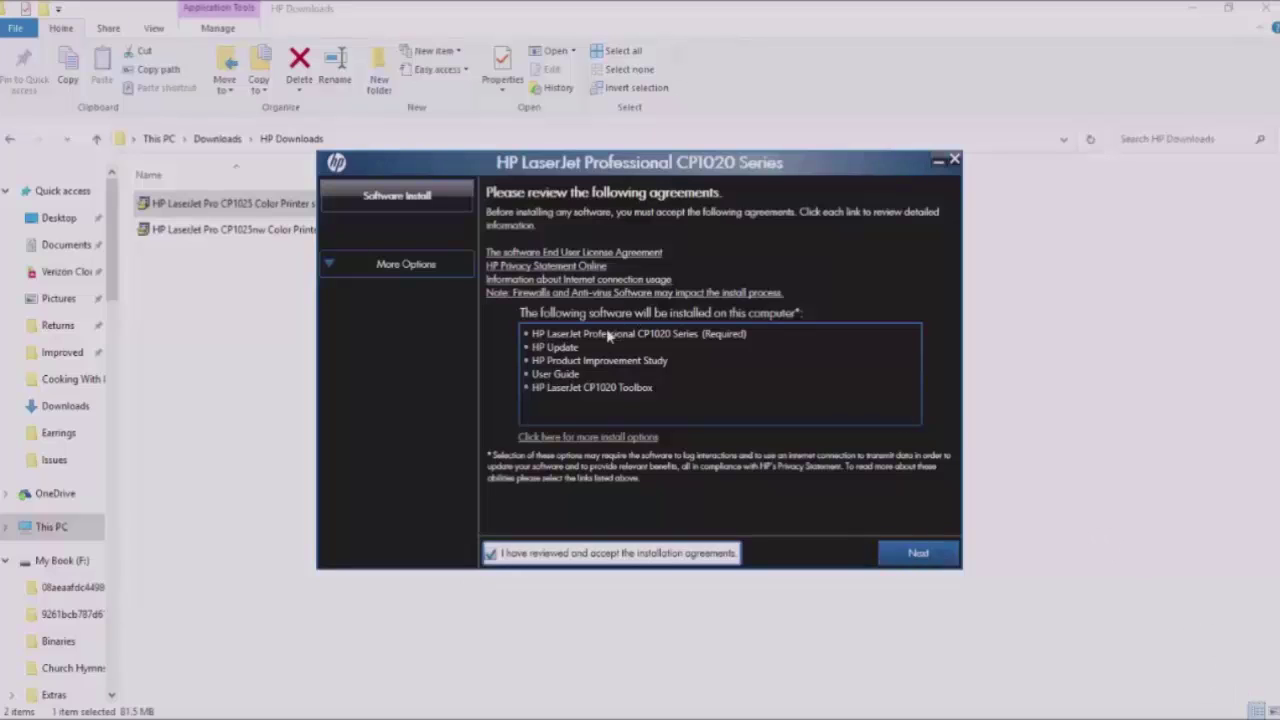
left_click(918, 553)
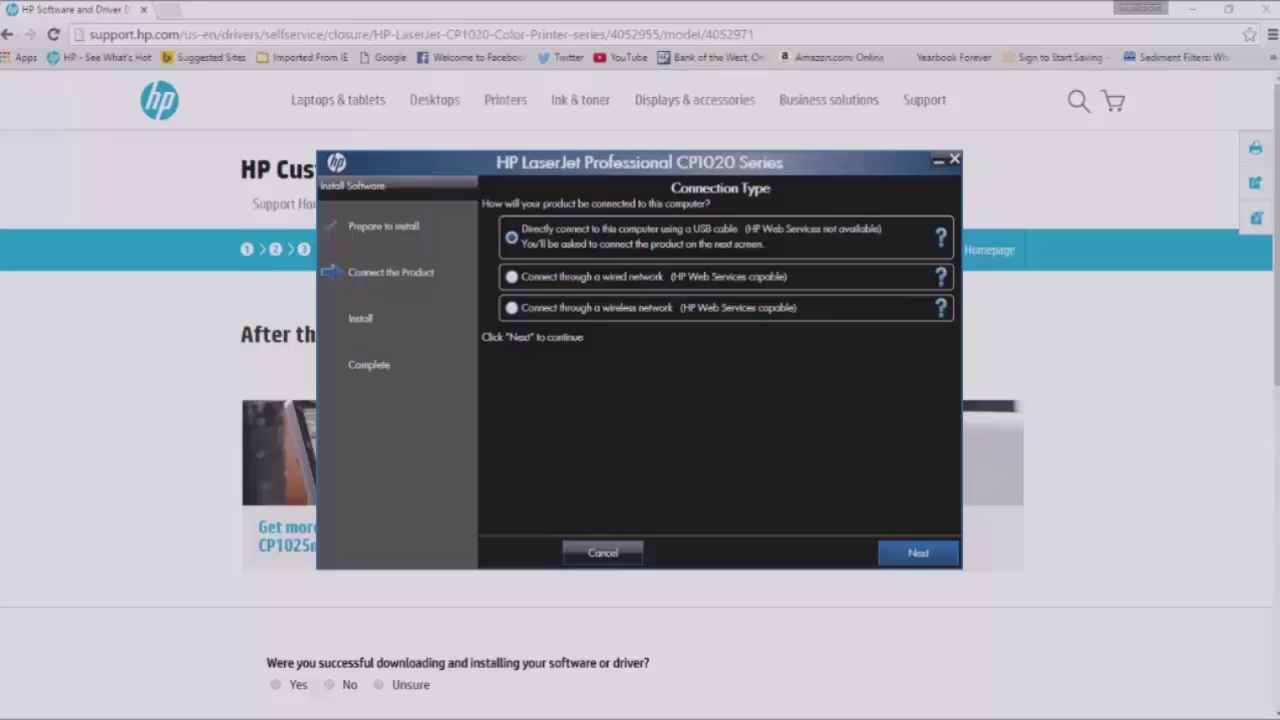
key("Return")
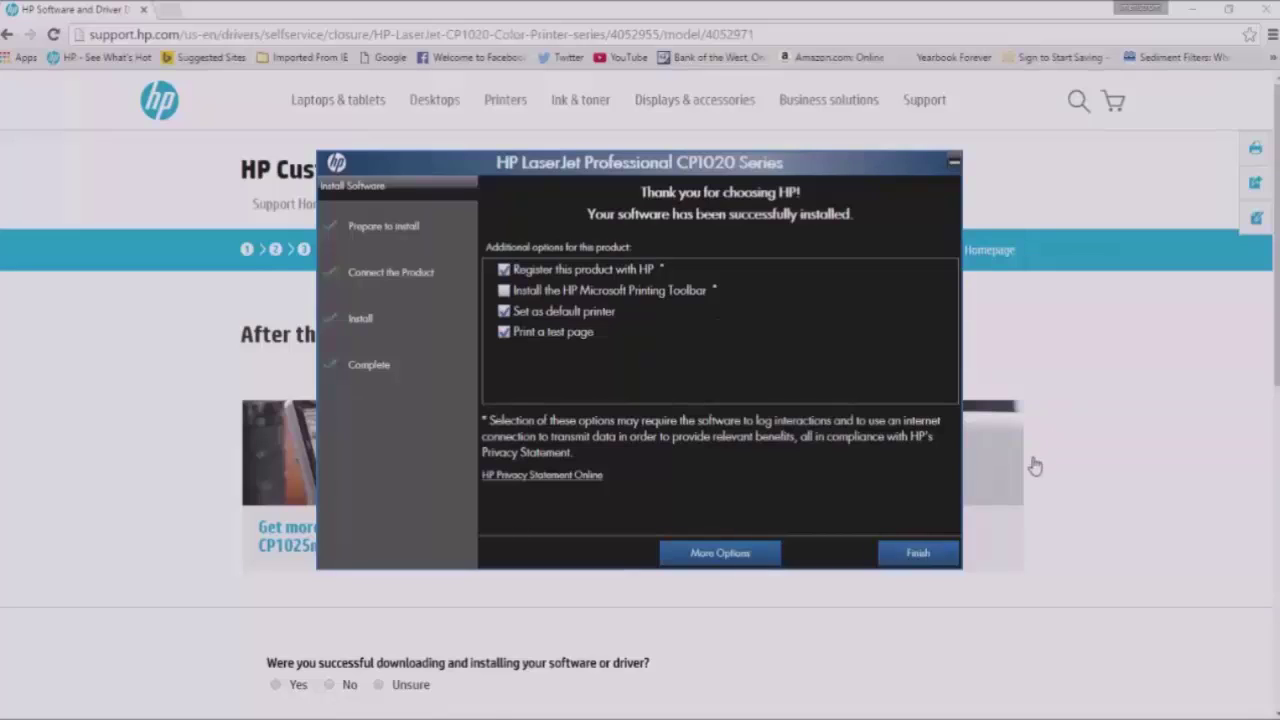
Finish the installer with registration, default printer and test page selected, and proceed through the registration security prompts
left_click(926, 551)
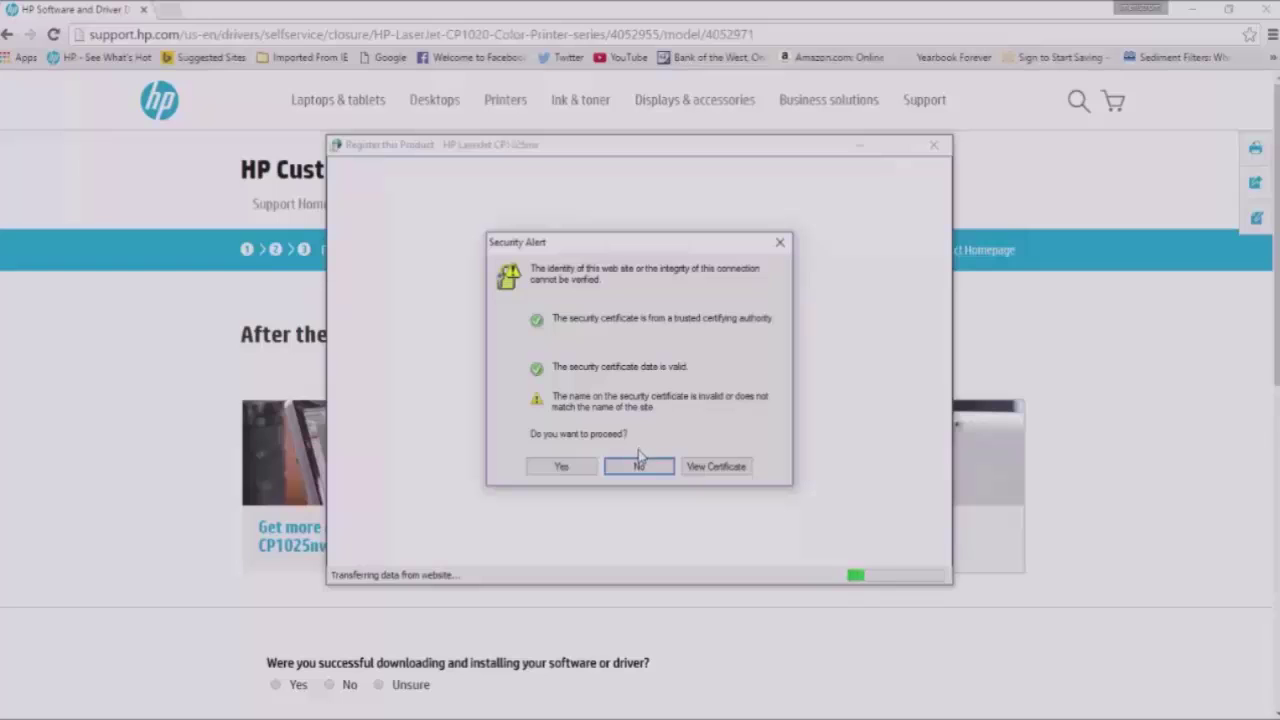
left_click(560, 470)
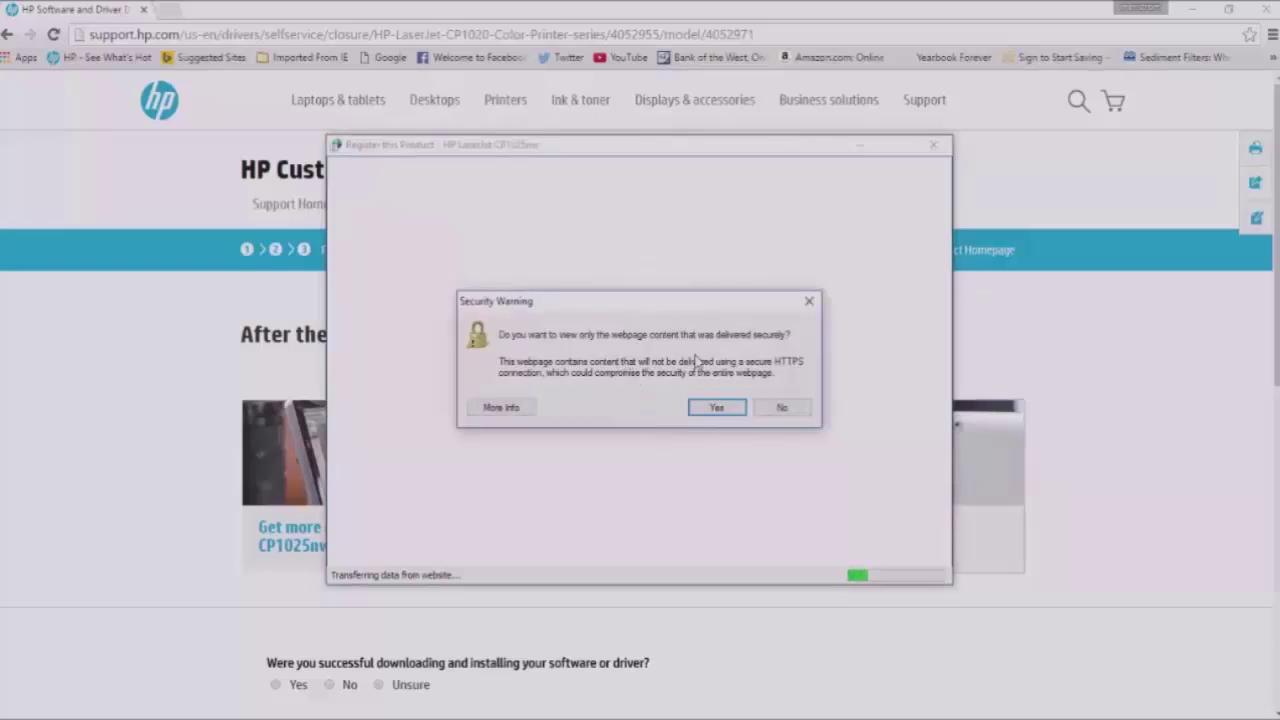
left_click(716, 410)
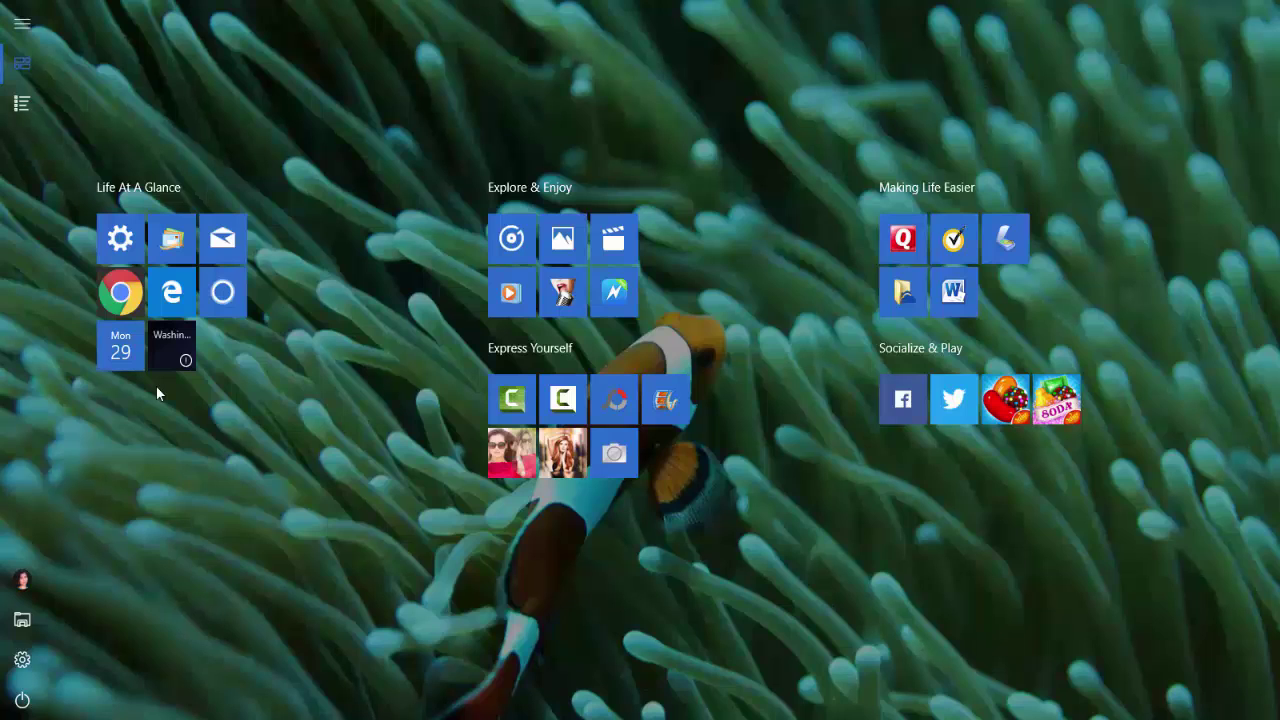
Reopen the Control Panel from the list of all apps and view the devices and printers
left_click(22, 102)
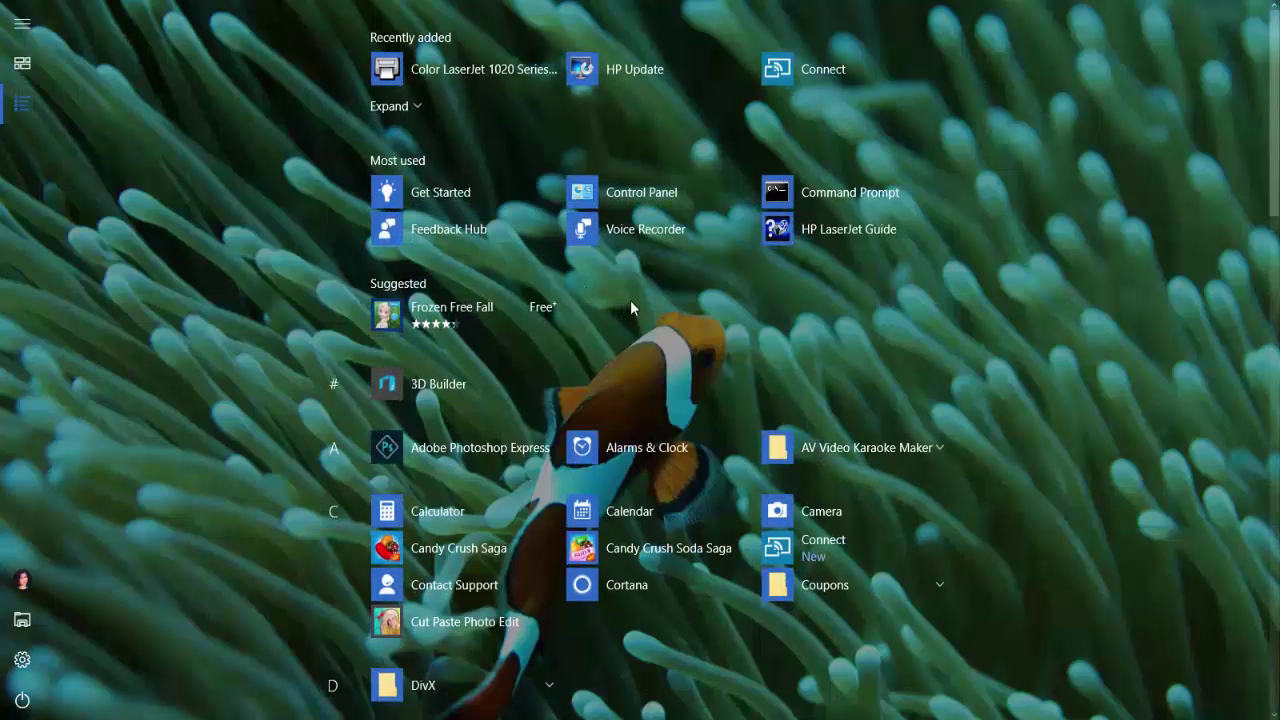
left_click(650, 190)
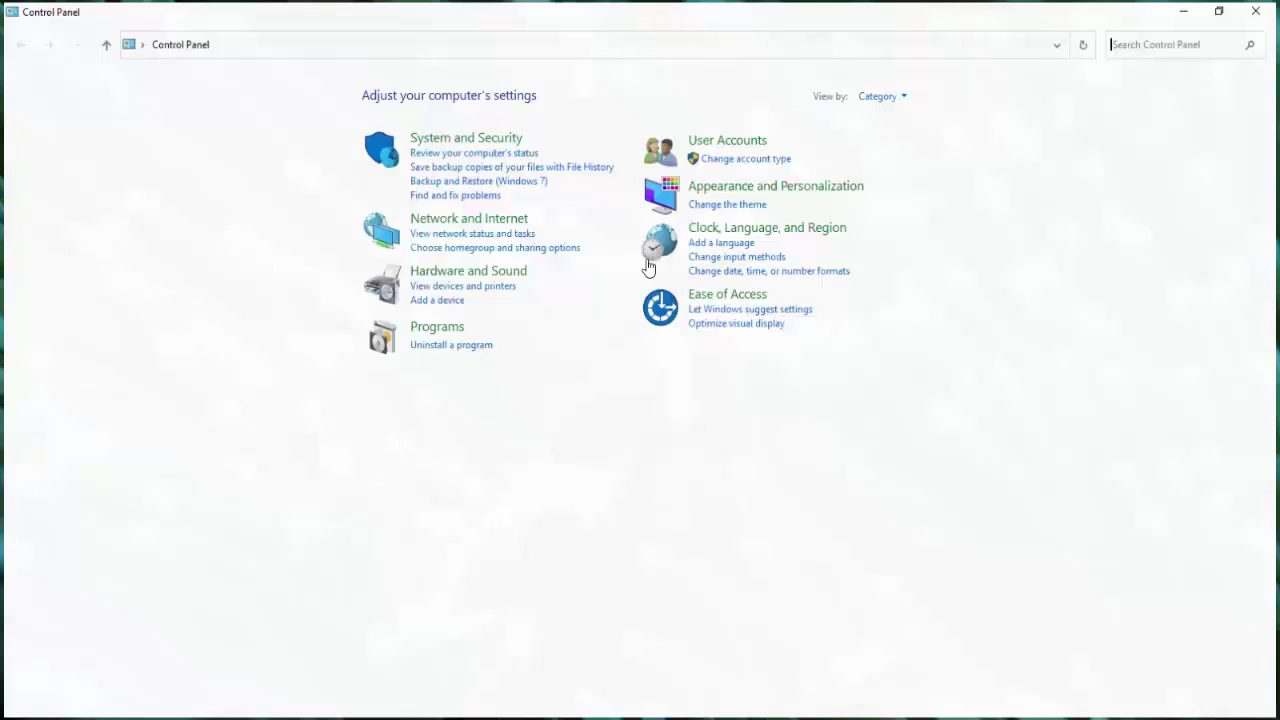
left_click(462, 287)
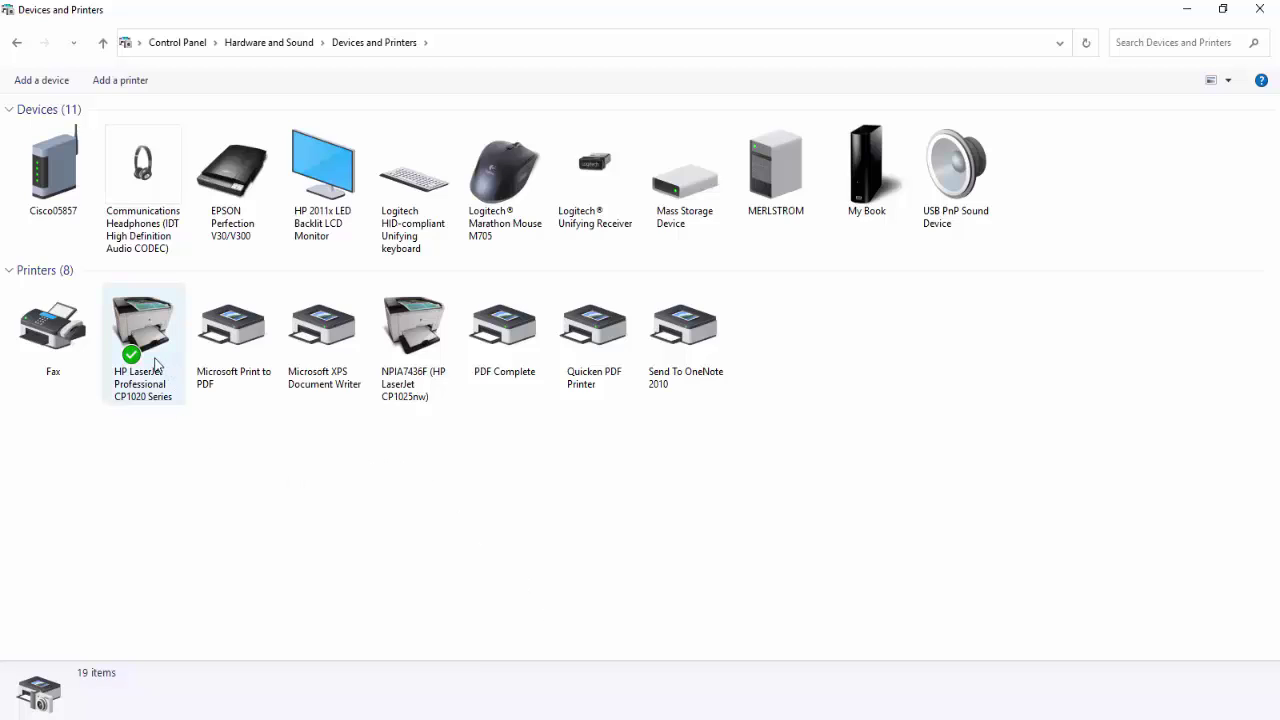
Open the printer properties of the default HP LaserJet Professional CP1020 Series printer
mouse_move(155, 365)
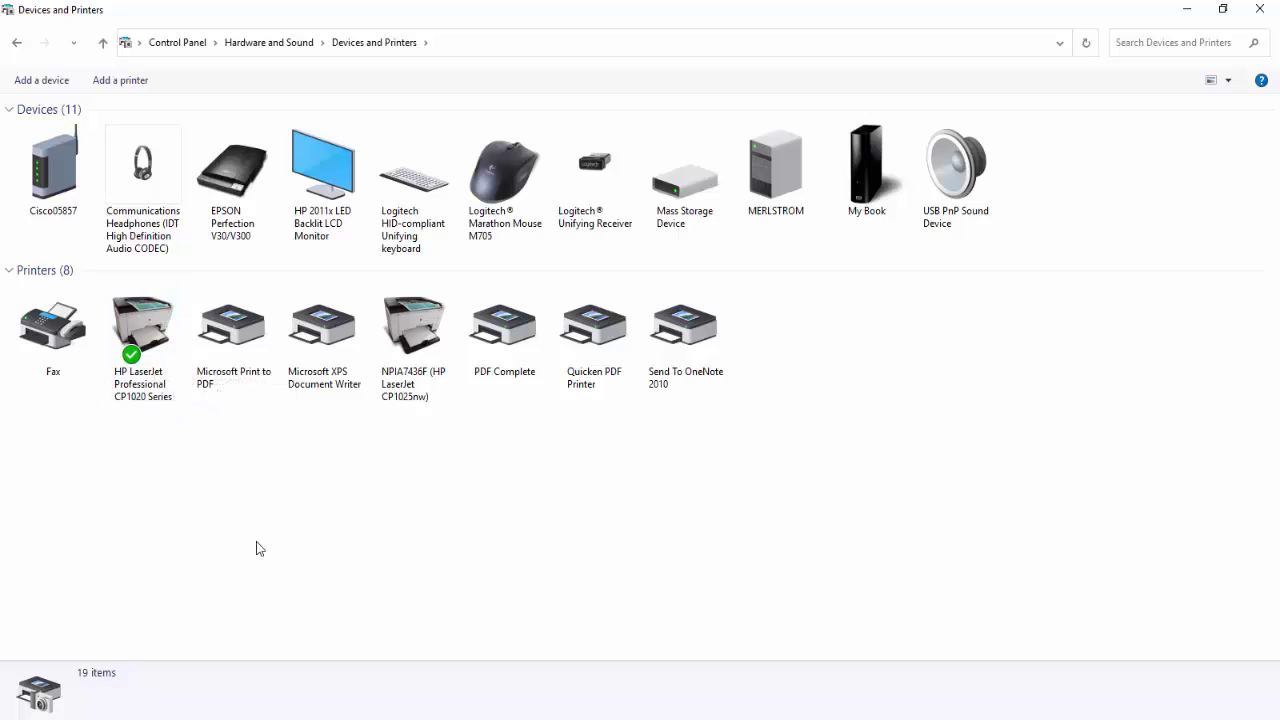
right_click(145, 372)
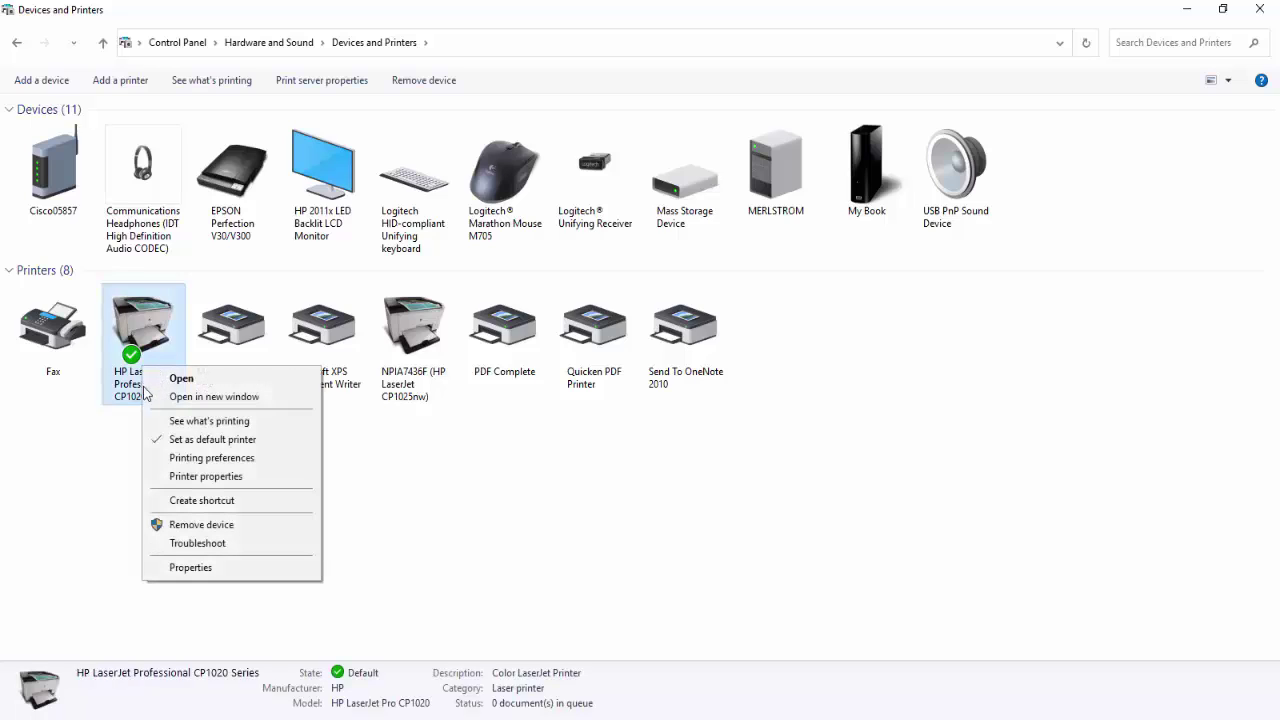
left_click(229, 481)
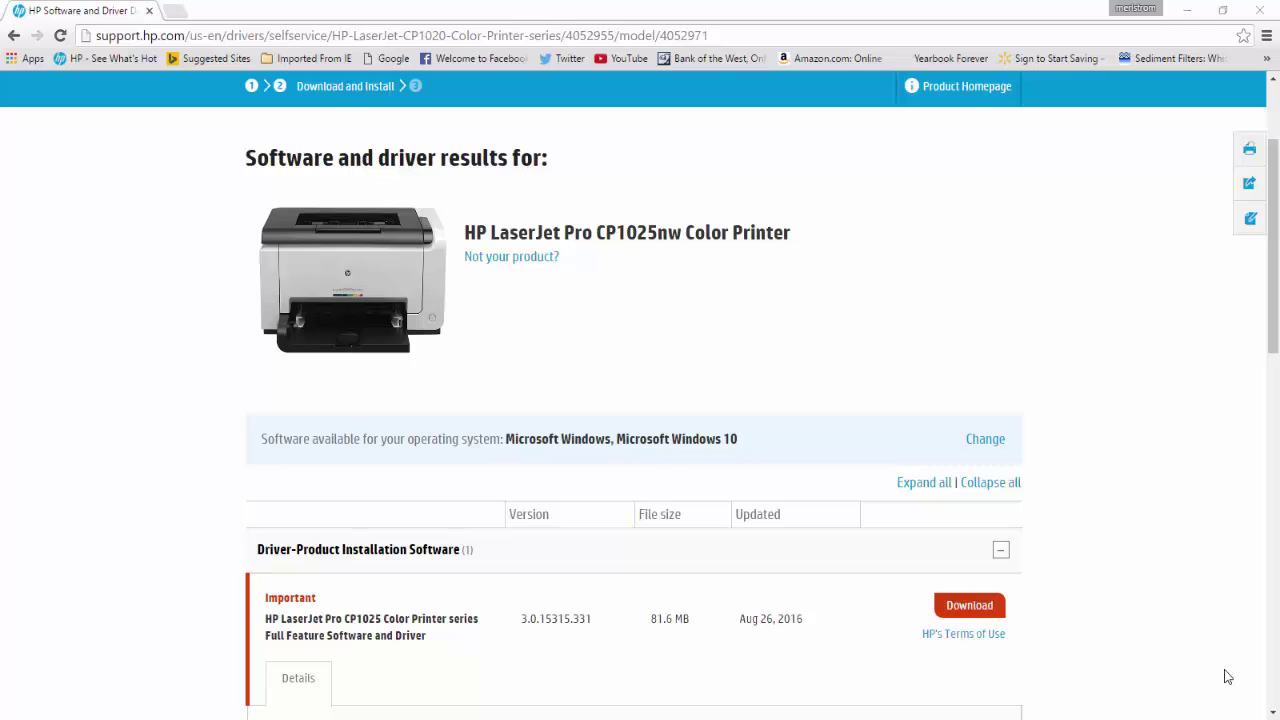
On HP's CP1025nw driver page in the browser, expand the Firmware, Software-ePrint and Utility-Diagnostic Tools categories to review their downloads
left_click(1274, 338)
scroll(1274, 345, "down", 1)
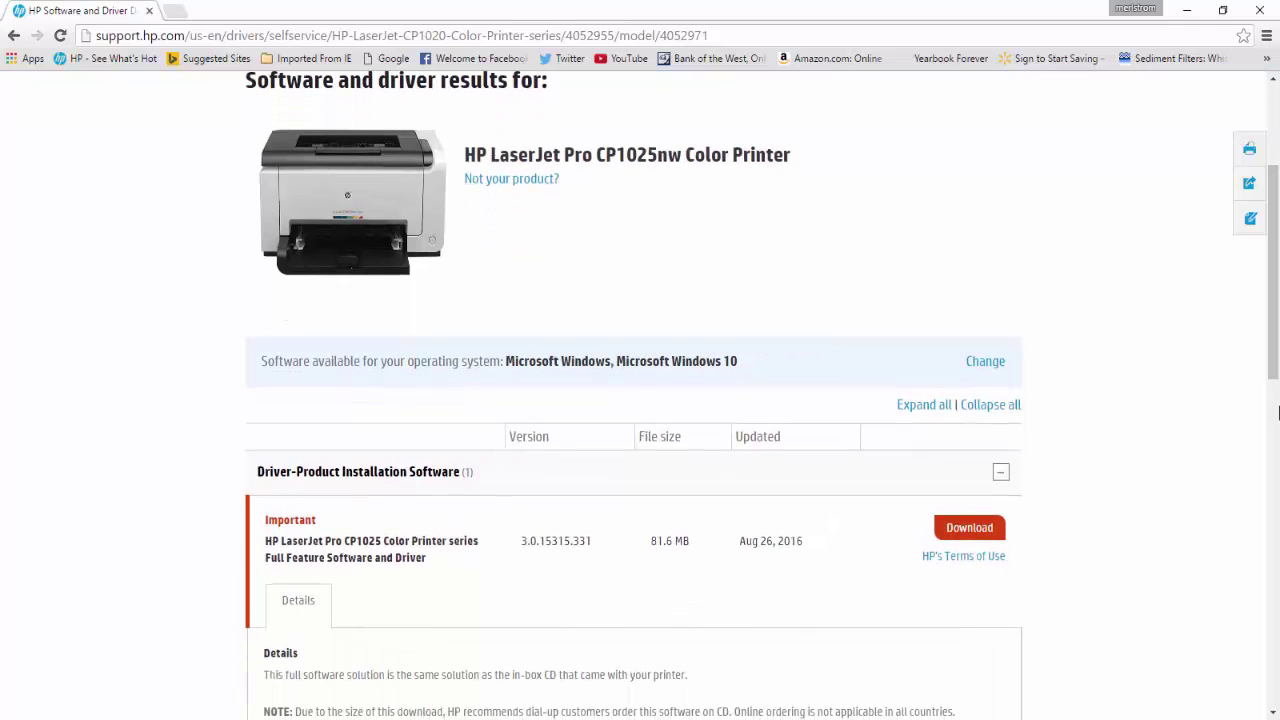
left_click(1277, 412)
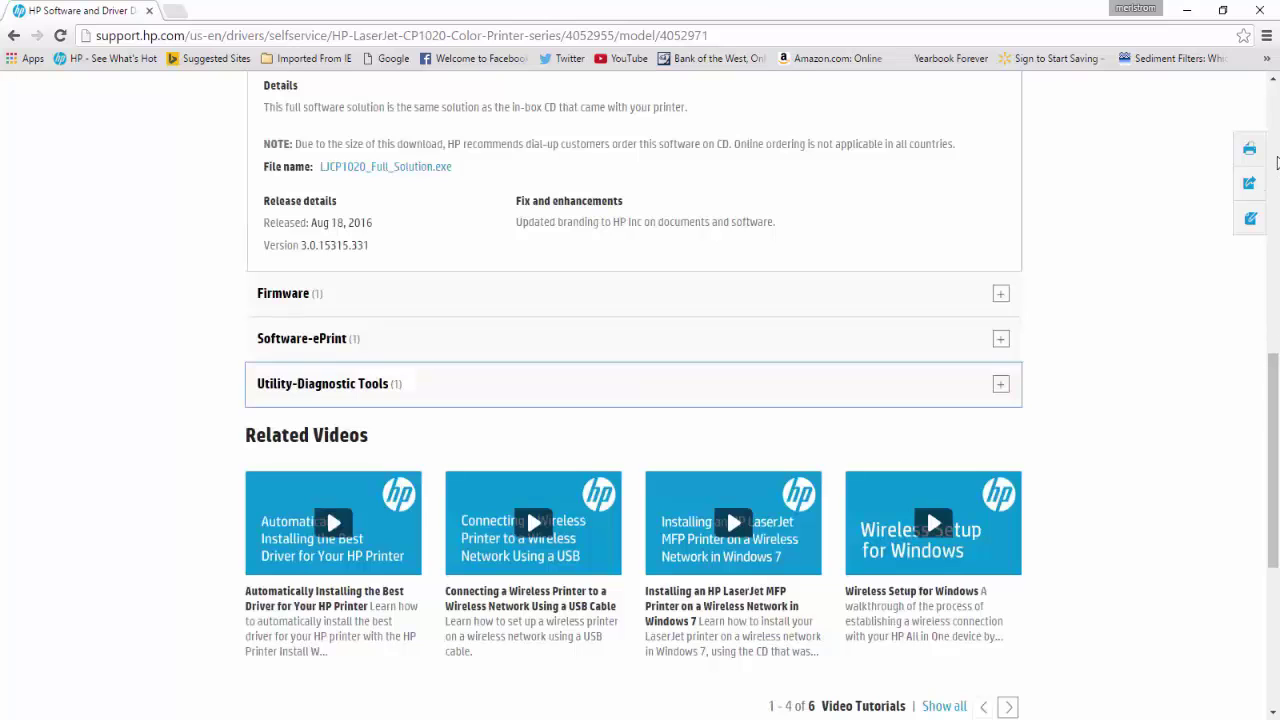
left_click(999, 293)
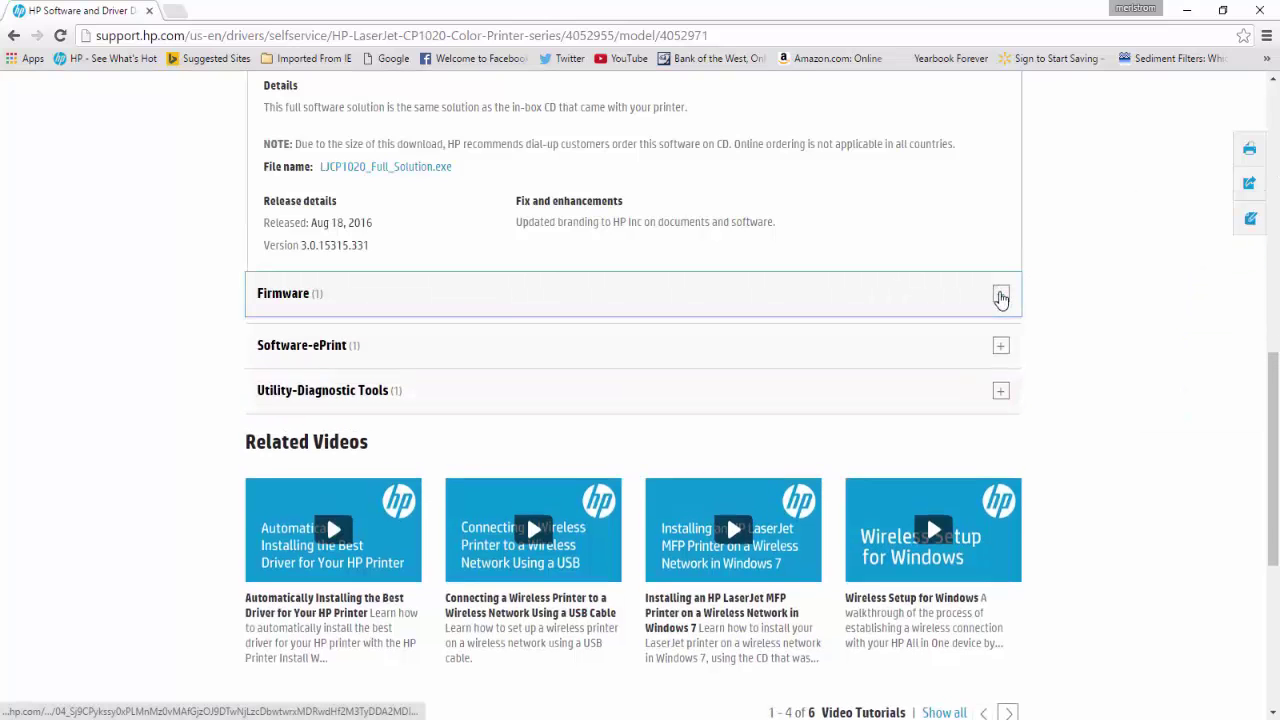
left_click(1001, 467)
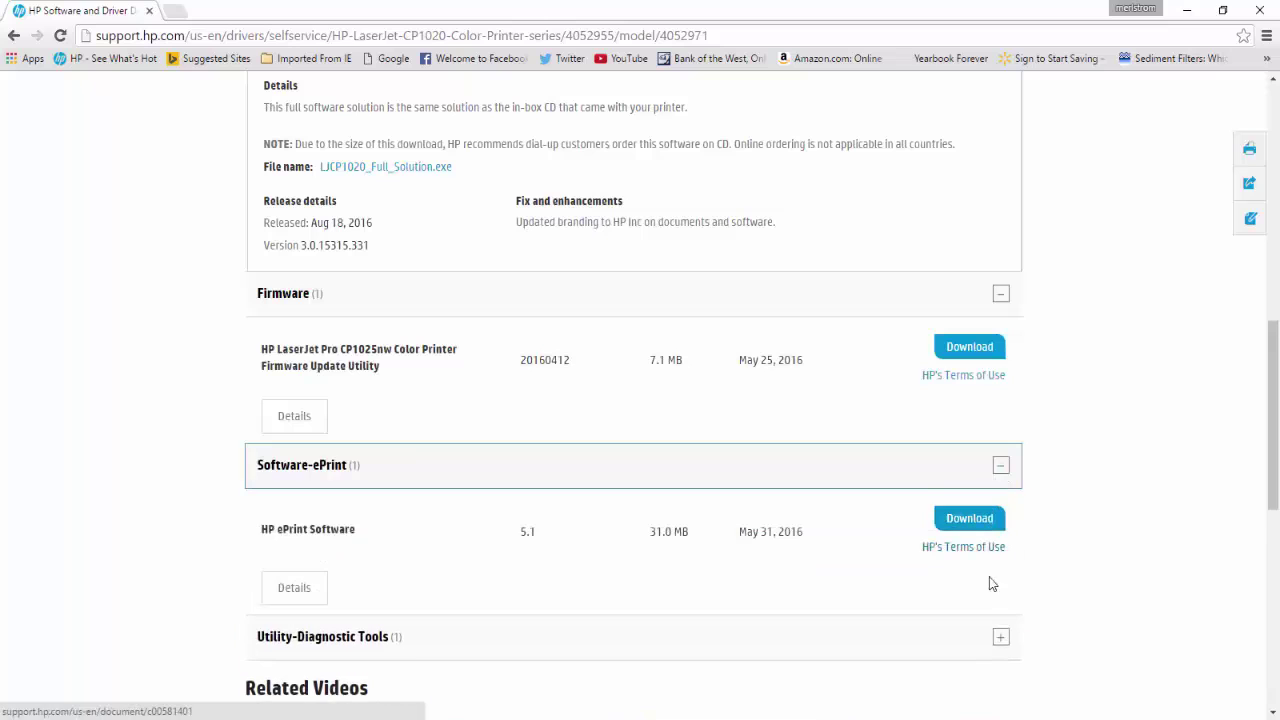
left_click(1001, 640)
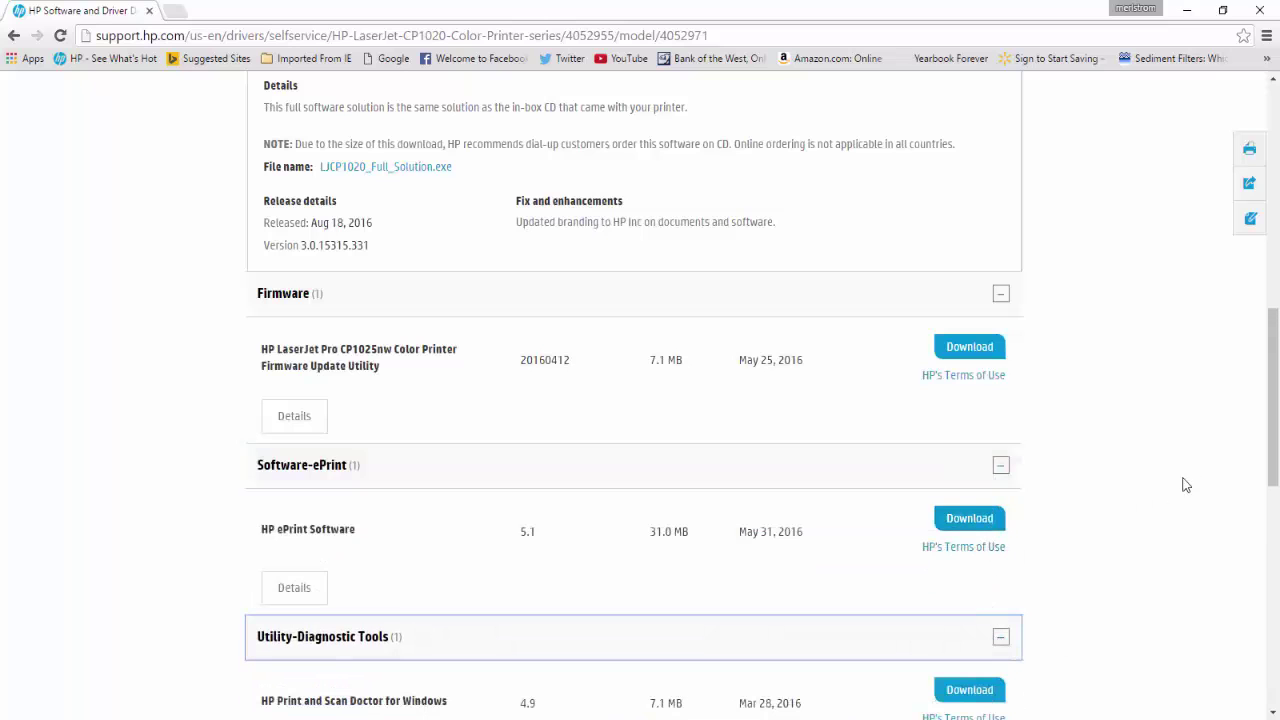
left_click_drag(1276, 404, 1276, 433)
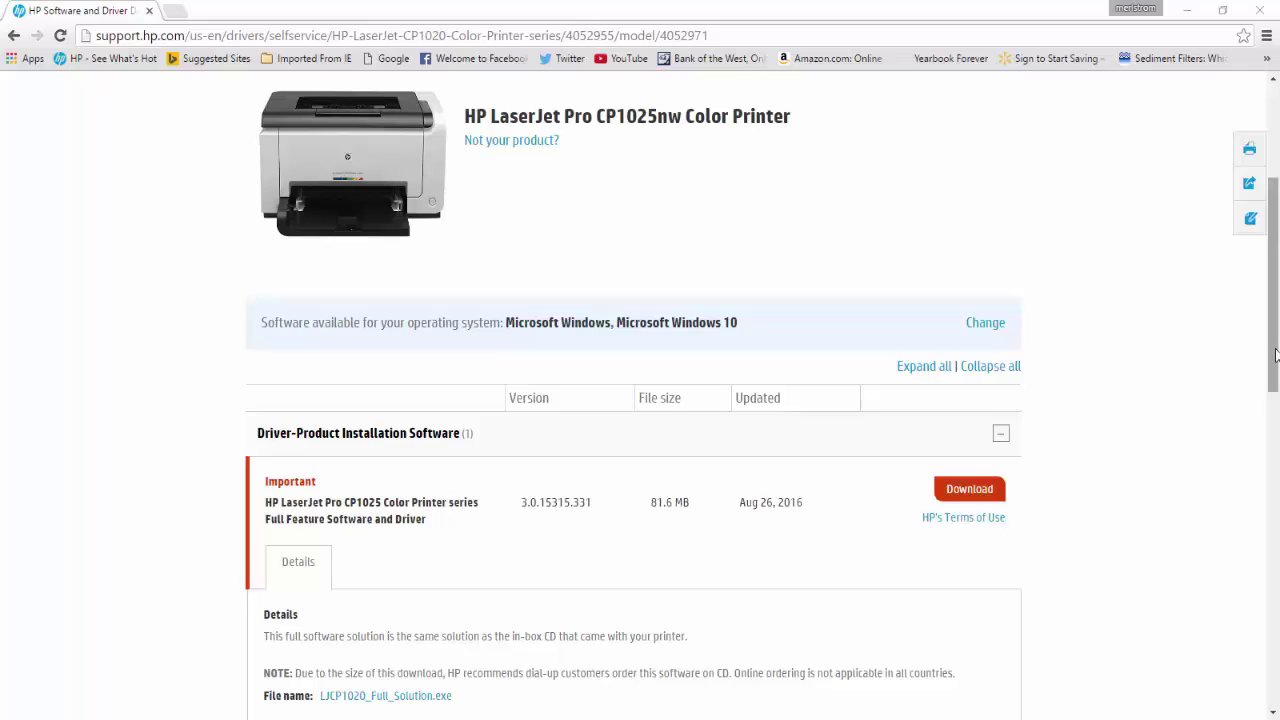
Expand the Firmware category and show the details of the CP1025nw Firmware Update Utility
left_click_drag(1275, 358, 1276, 465)
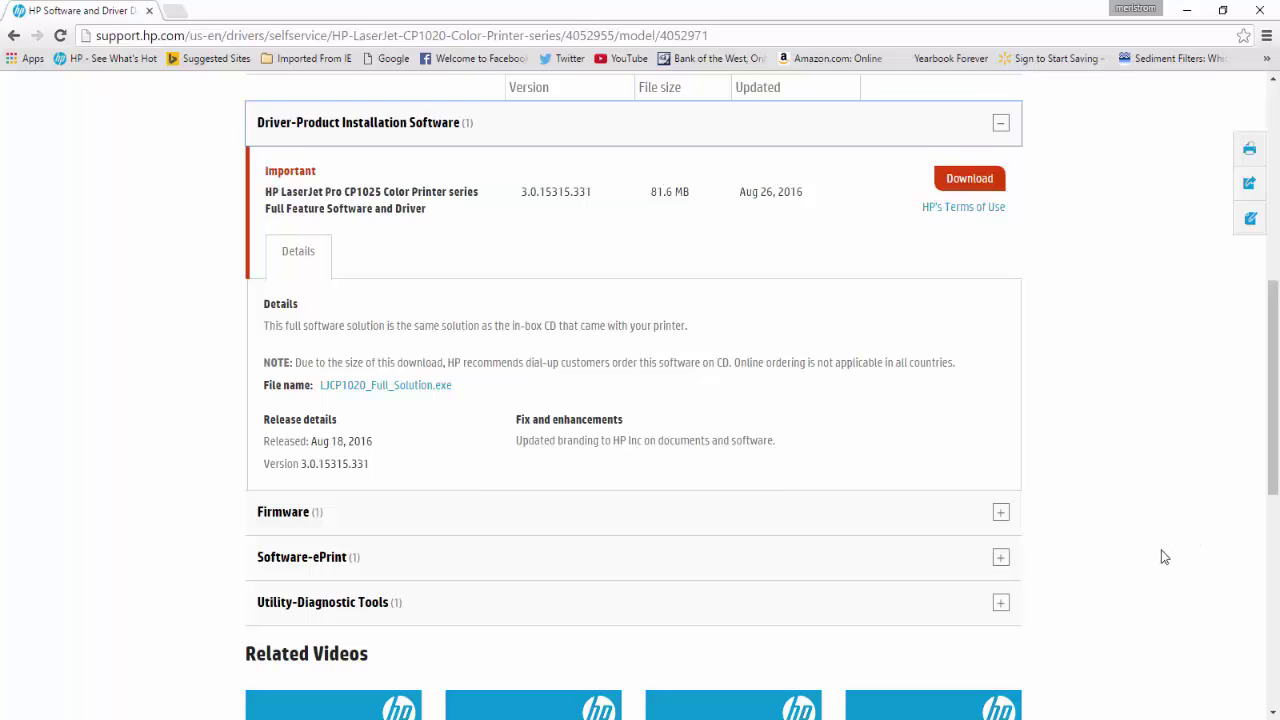
left_click(1000, 513)
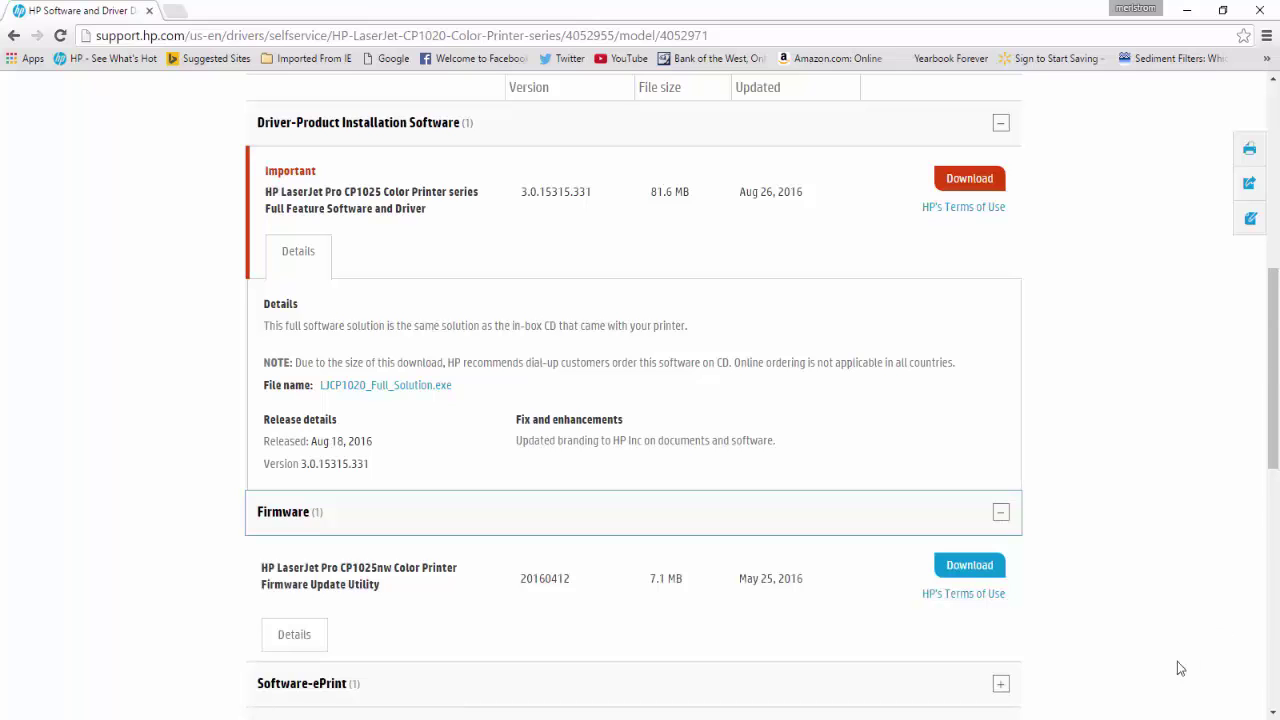
left_click(294, 634)
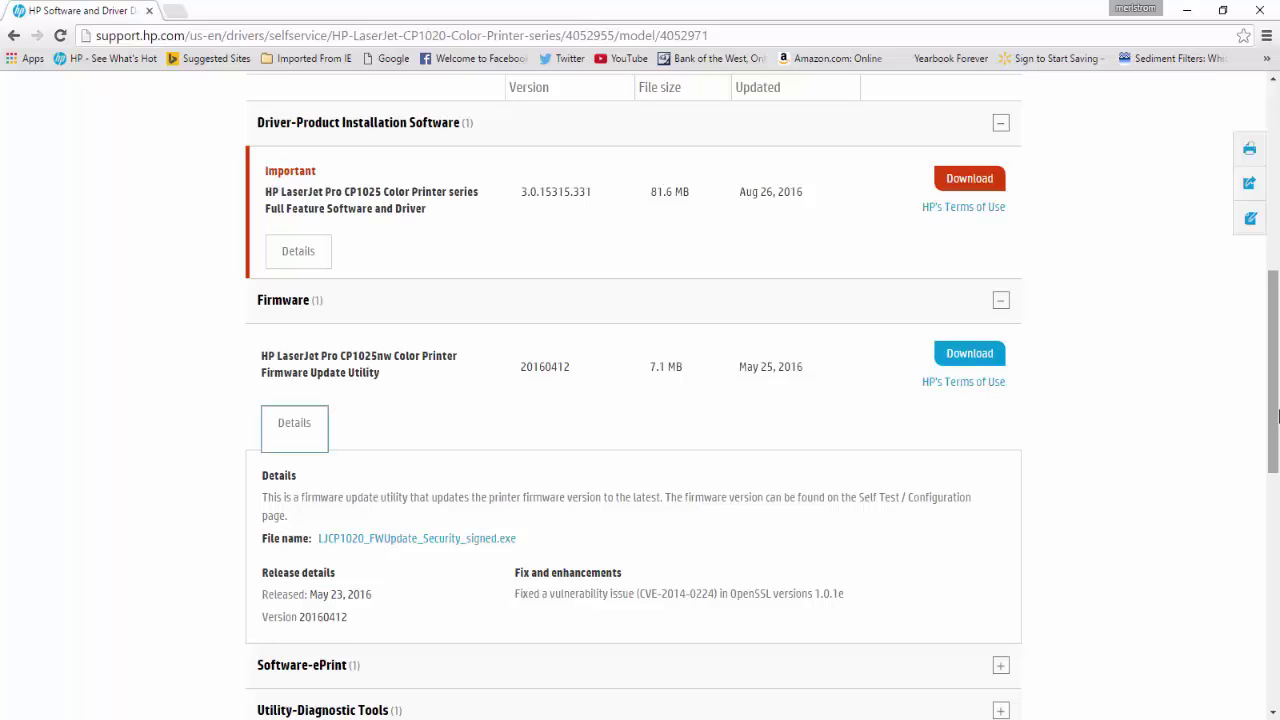
Expand the Software-ePrint category and show the details of the HP ePrint Software download
left_click_drag(1277, 423, 1277, 490)
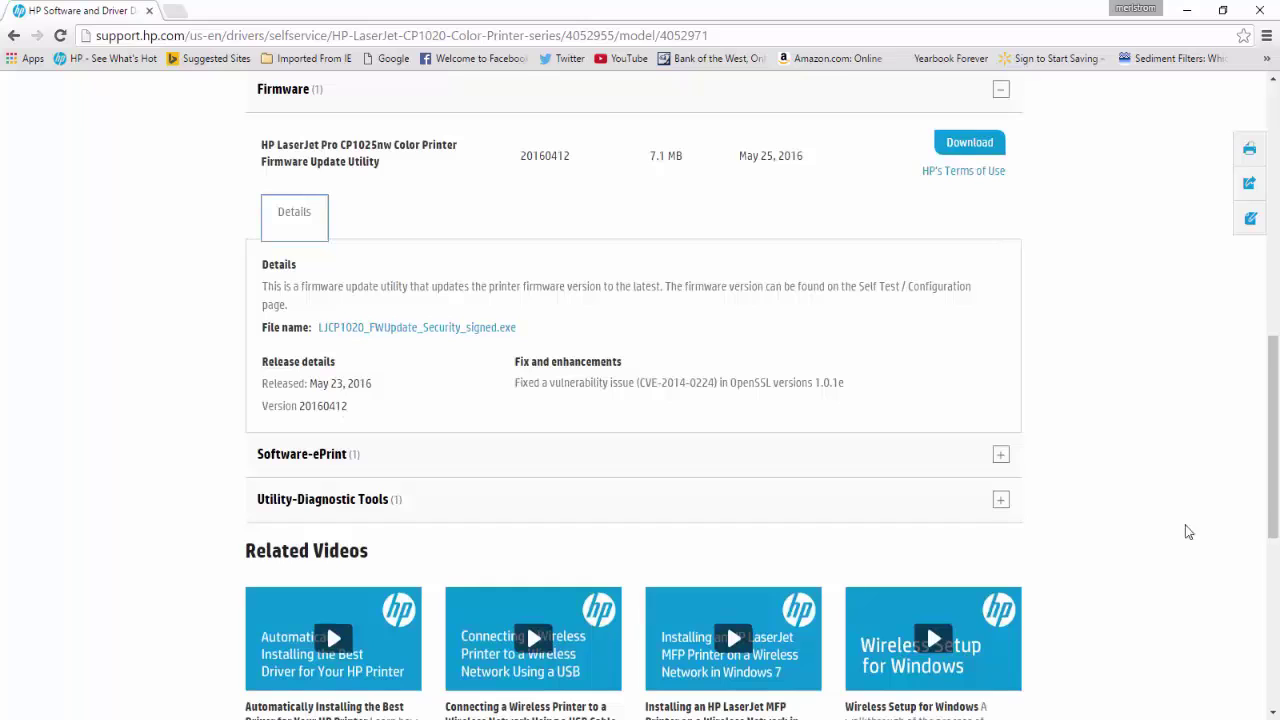
left_click(1001, 456)
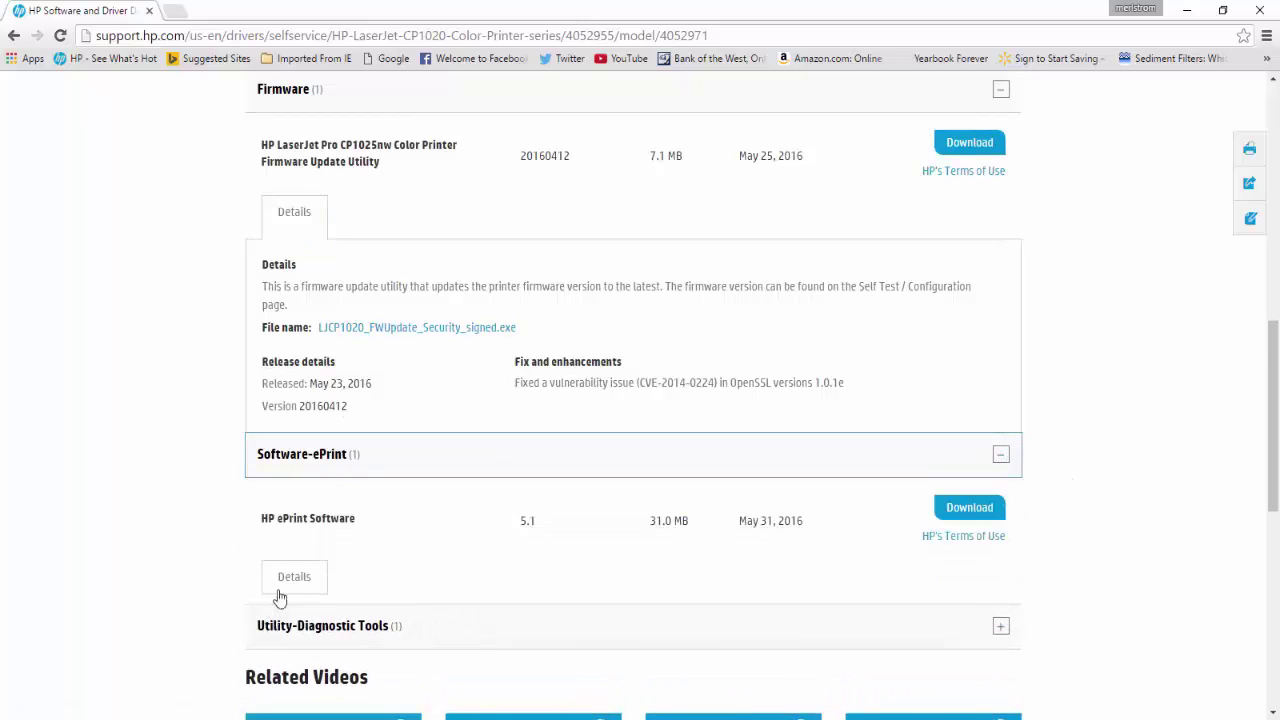
double_click(280, 590)
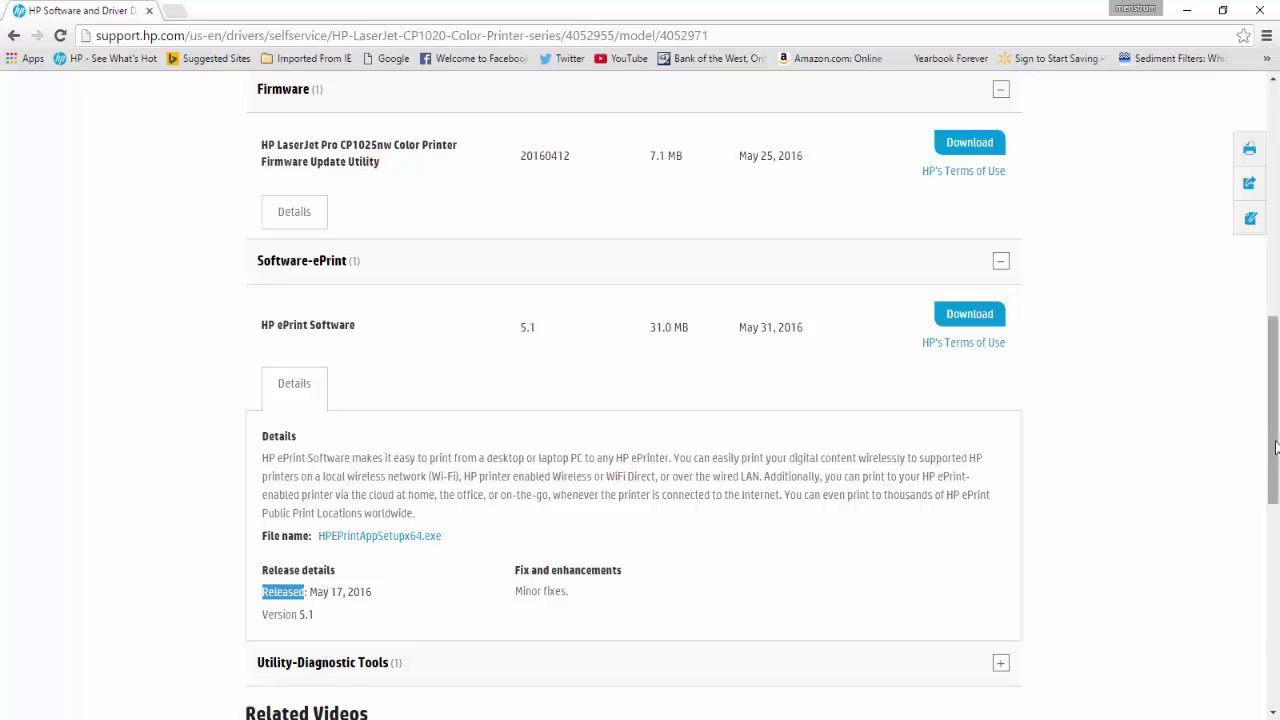
Expand the Utility-Diagnostic Tools category and show the details of HP Print and Scan Doctor for Windows
scroll(1277, 510, "down", 2)
scroll(1277, 502, "down", 1)
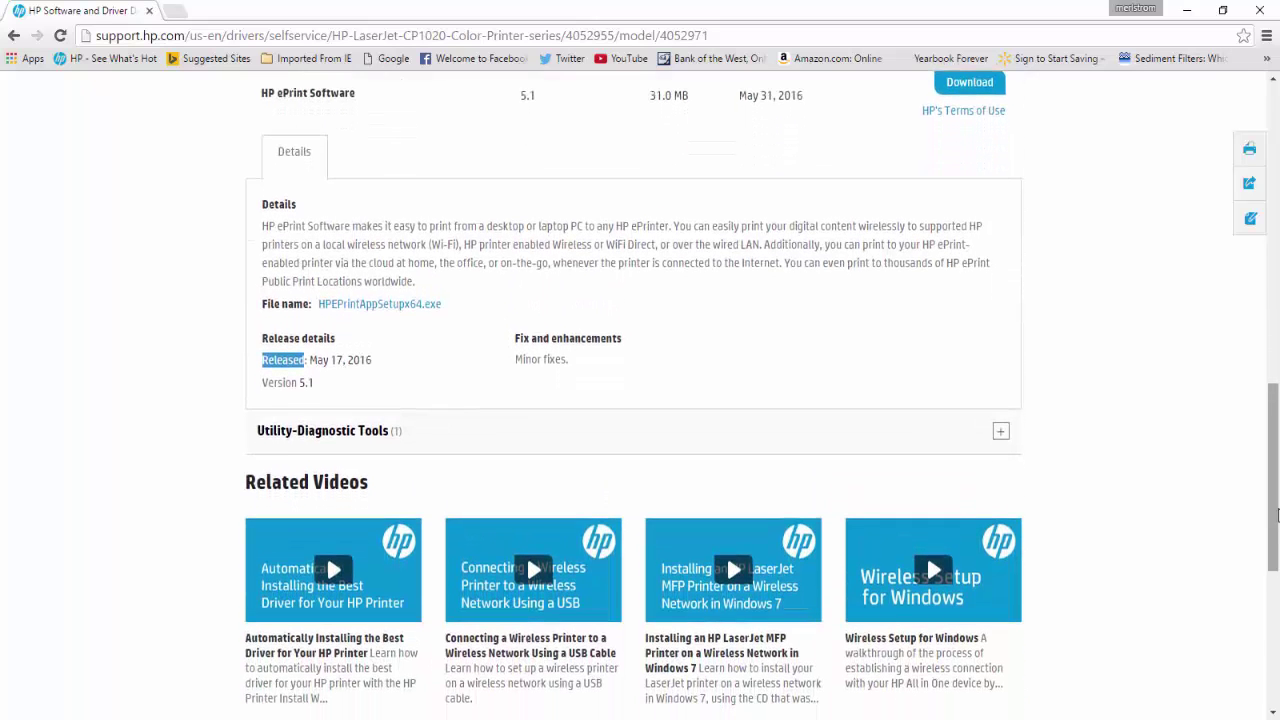
left_click(1001, 432)
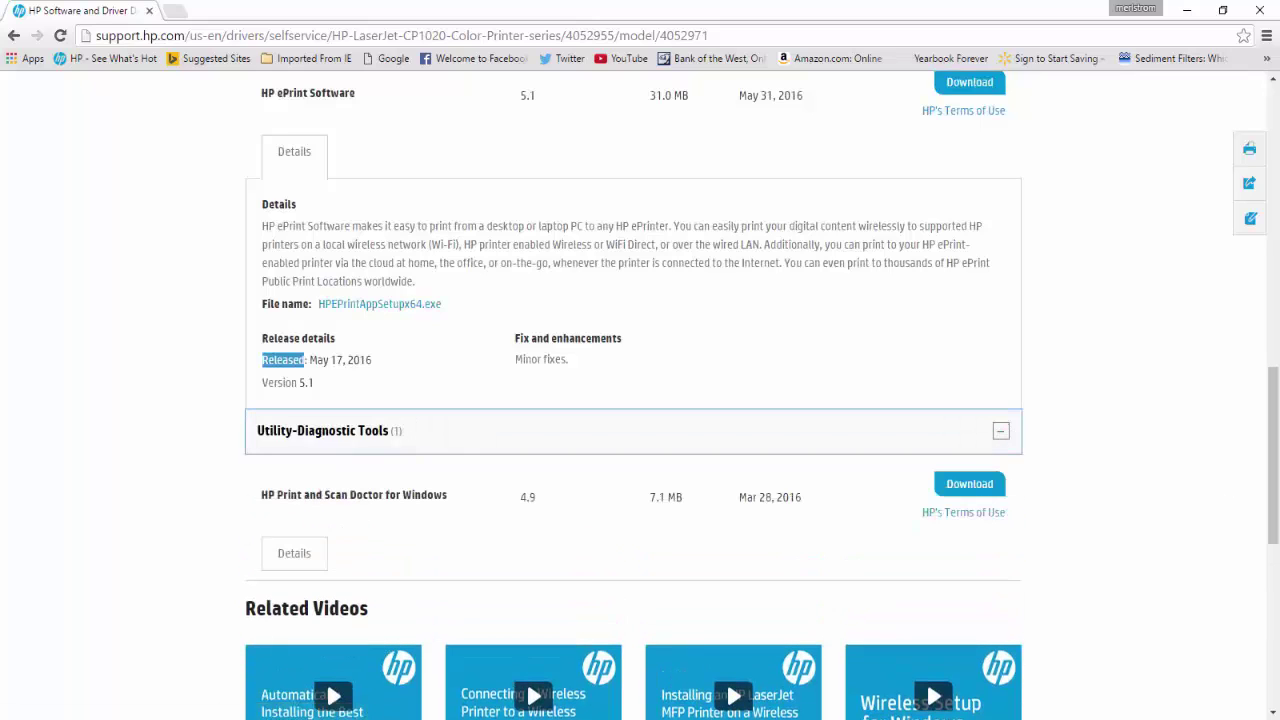
left_click(270, 556)
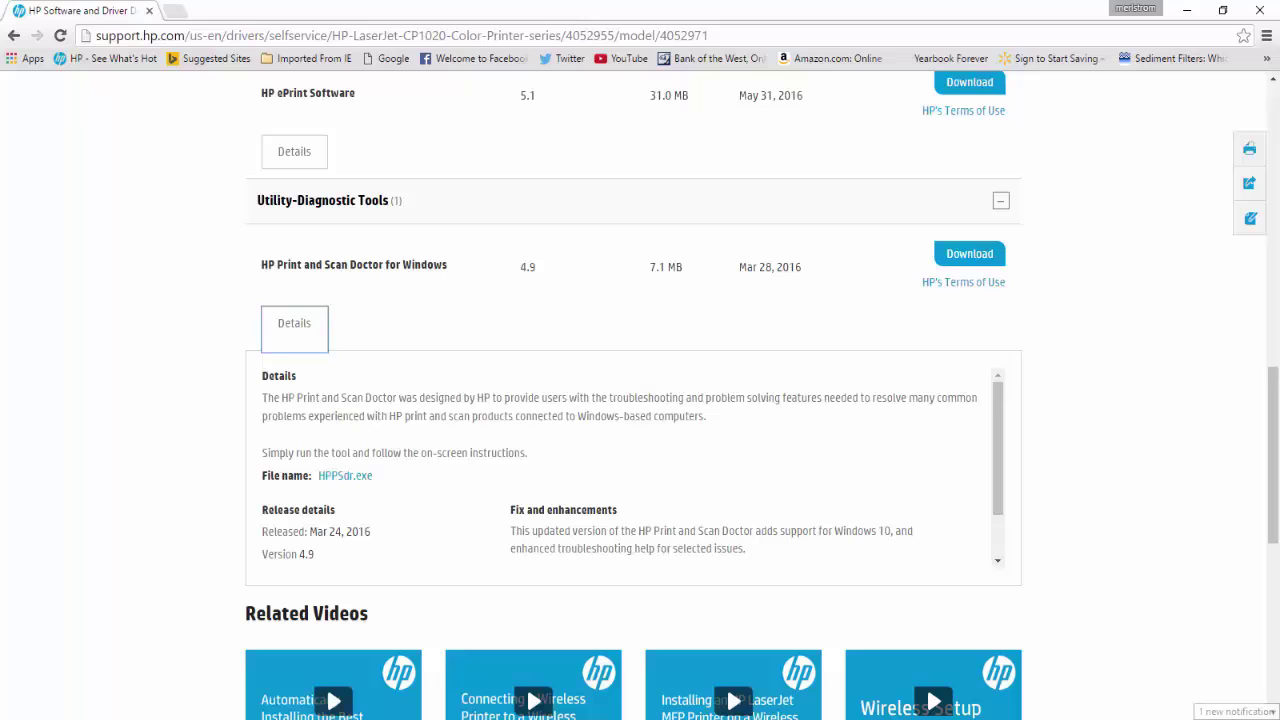